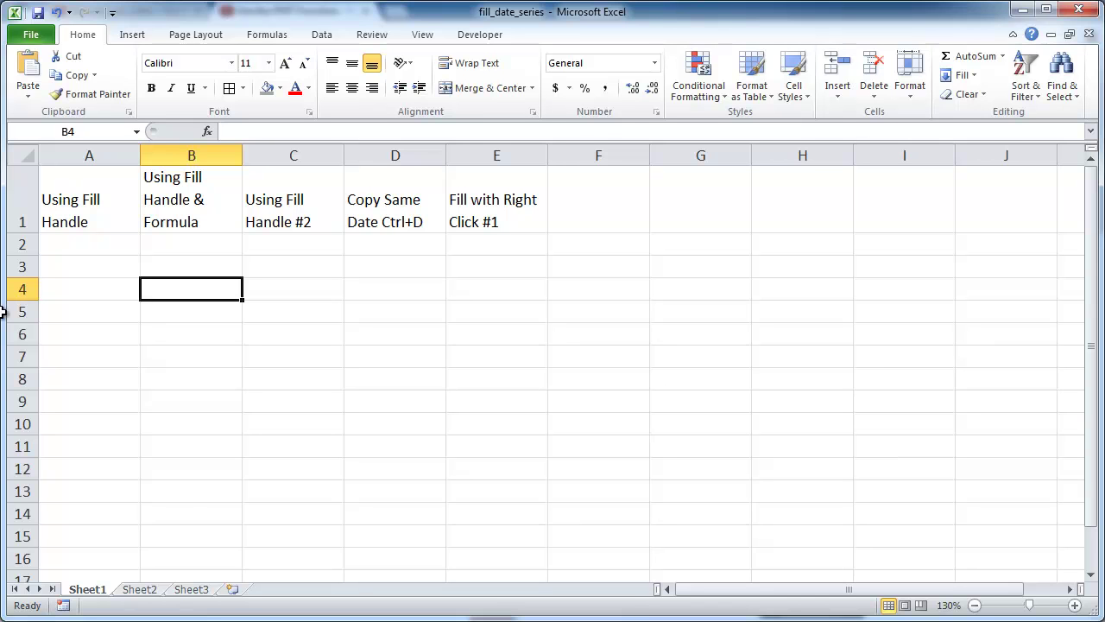
- Insert today's date, 2/23/2013, into cell A2 with Ctrl+;
left_click(90, 248)
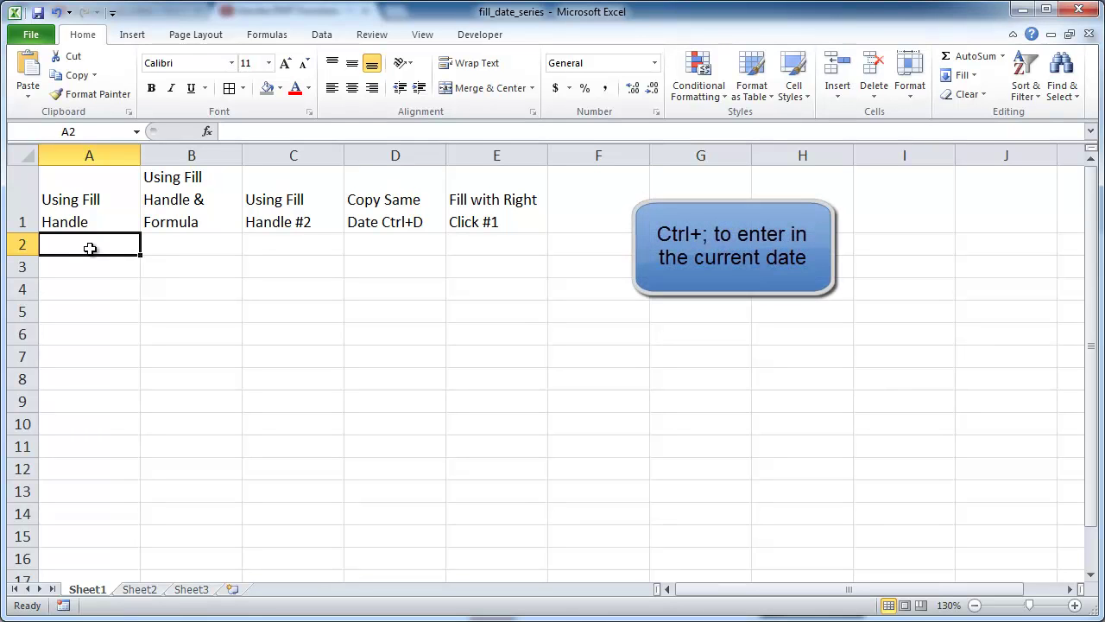
key("ctrl+semicolon")
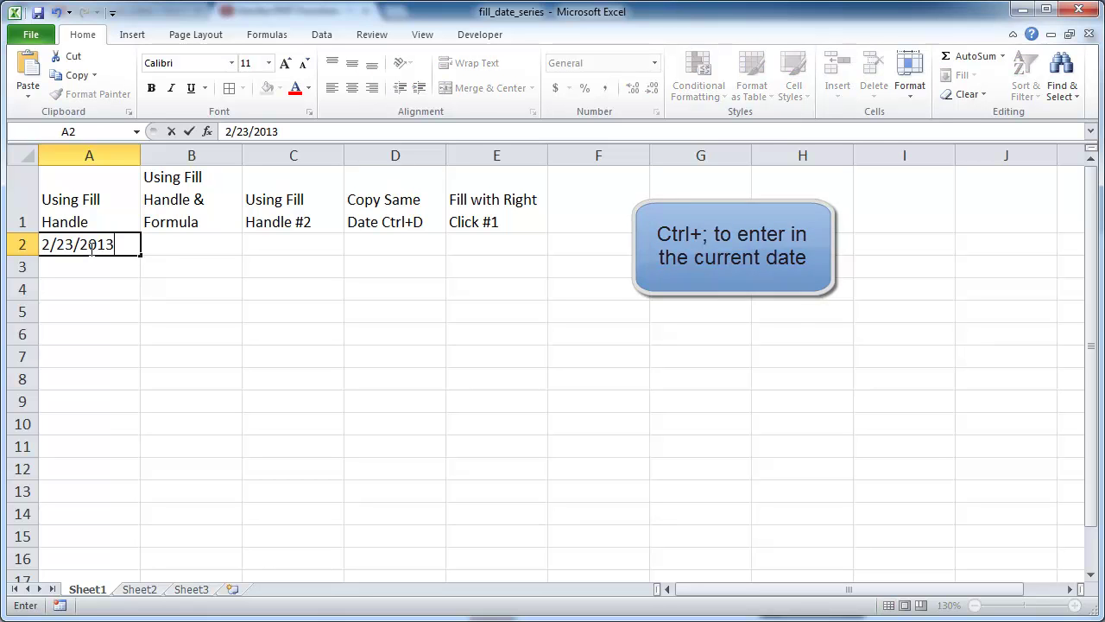
key("ctrl+Return")
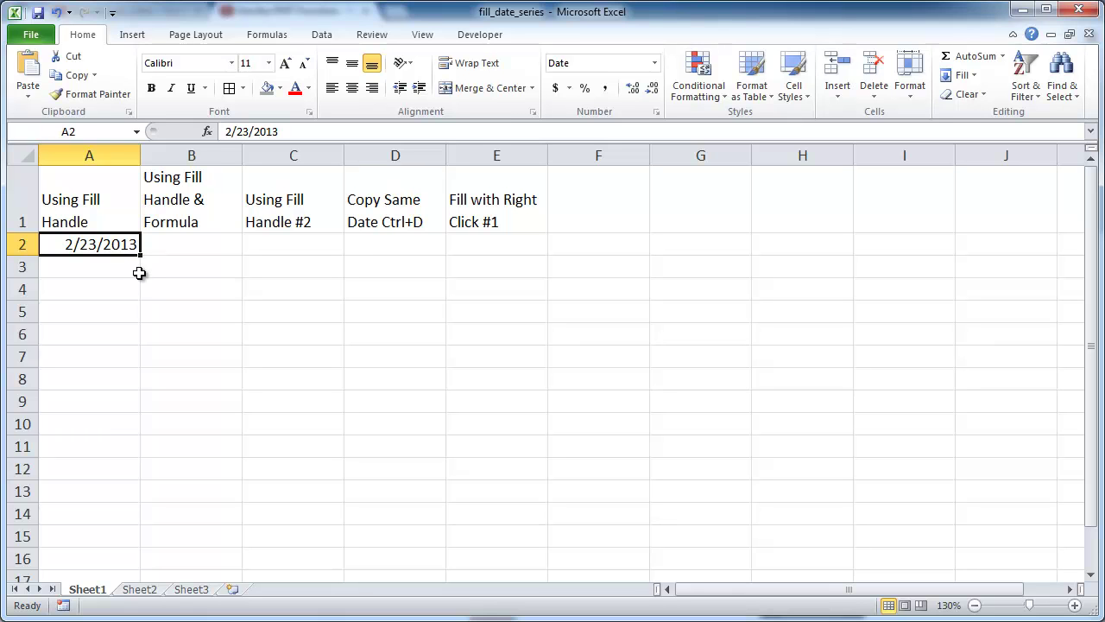
- Drag A2 down to A10 to fill daily dates from 2/23/2013 through 3/3/2013
left_click_drag(143, 257, 121, 437)
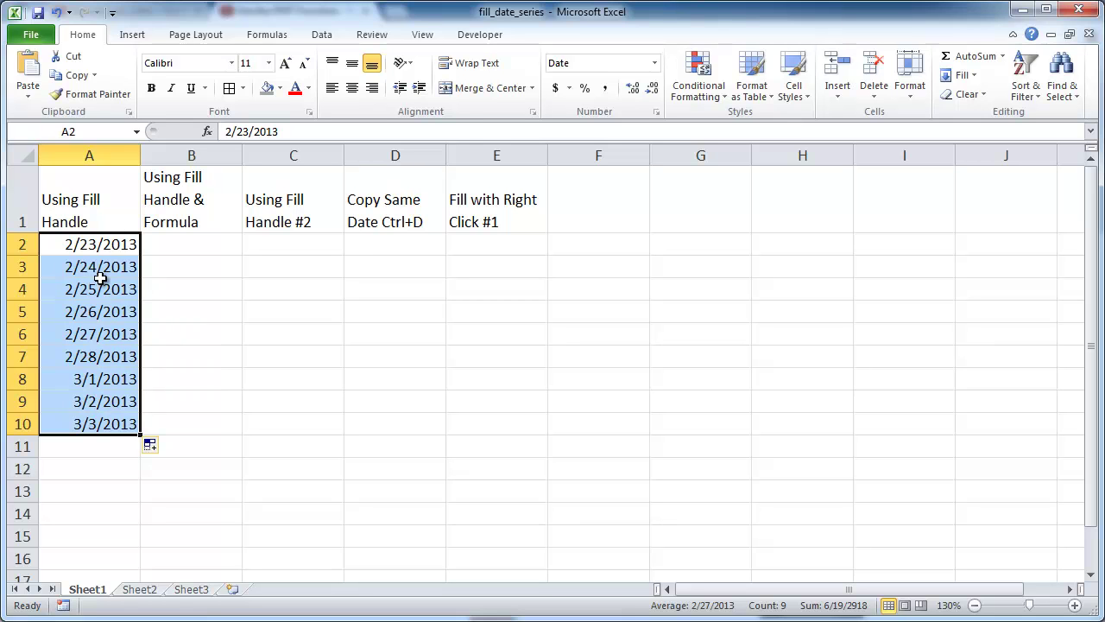
left_click(175, 244)
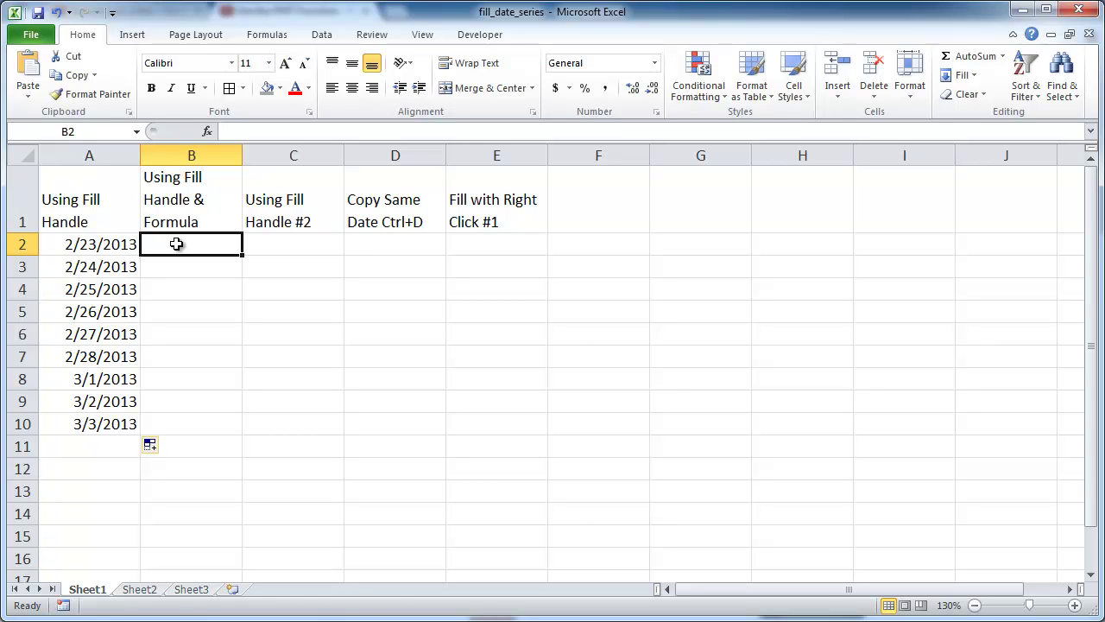
- Enter 2/23/2013 in B2 and the formula =B2+2 in B3, undoing a stray fill
type("2/23/2013")
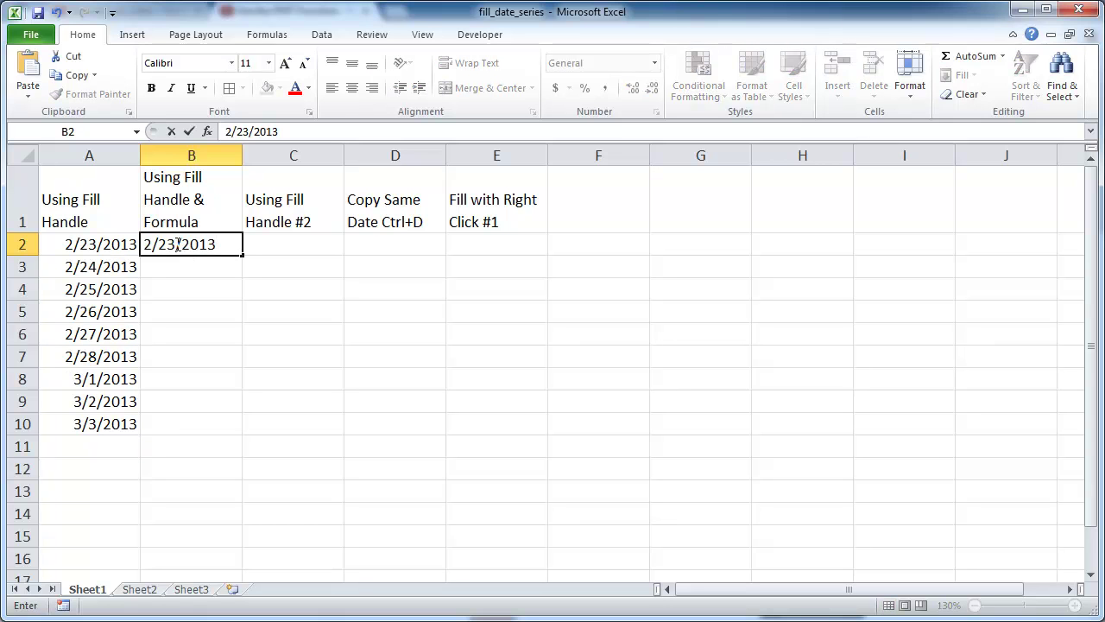
key("ctrl+Return")
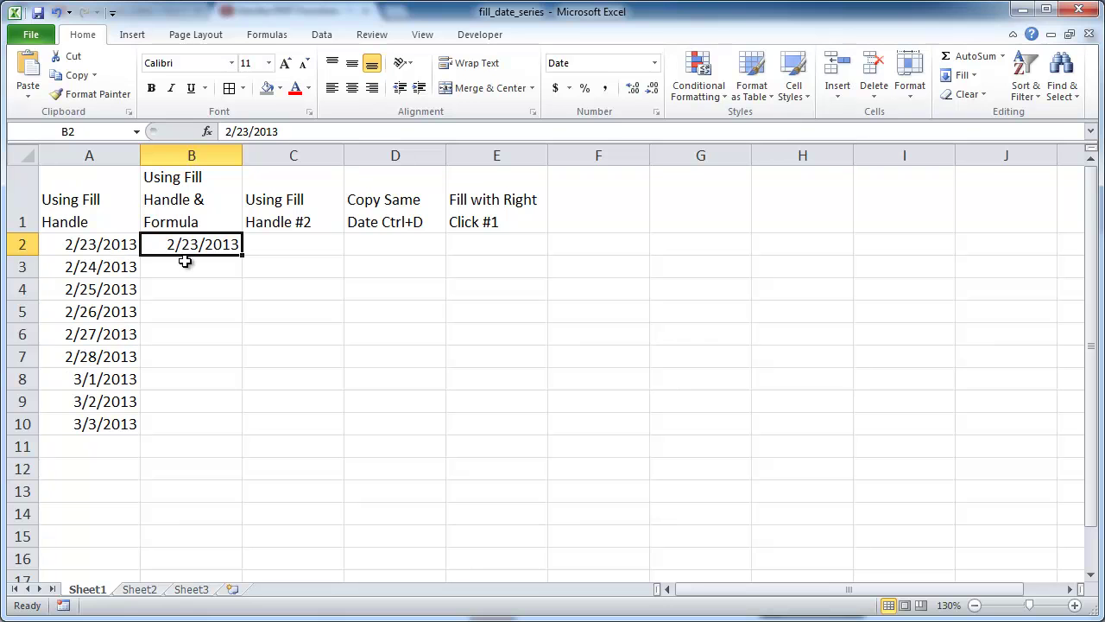
left_click(184, 262)
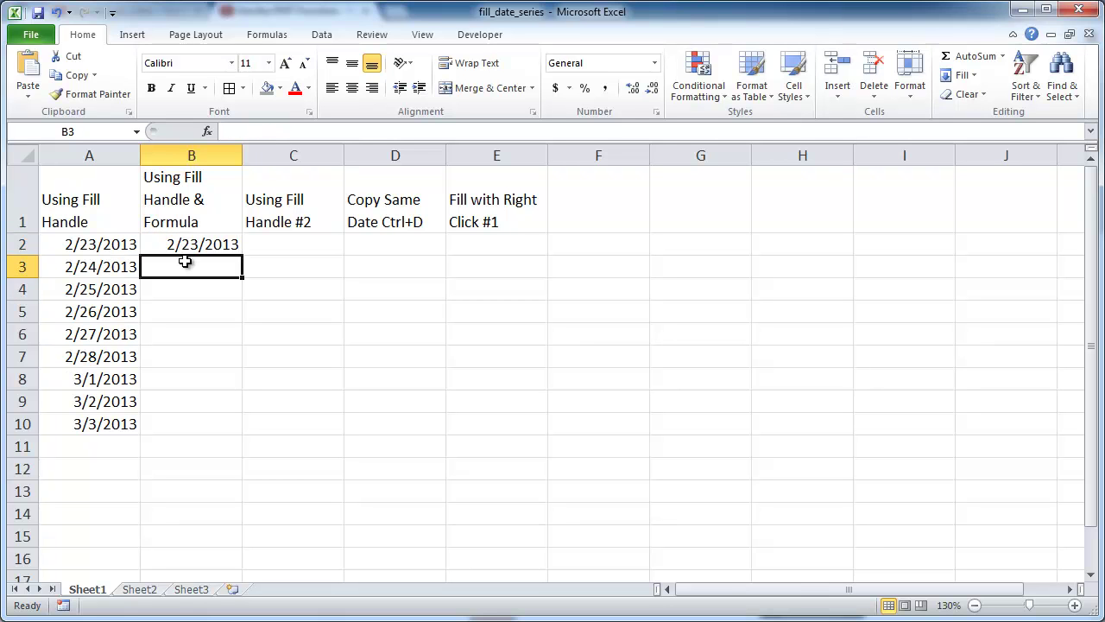
type("=-")
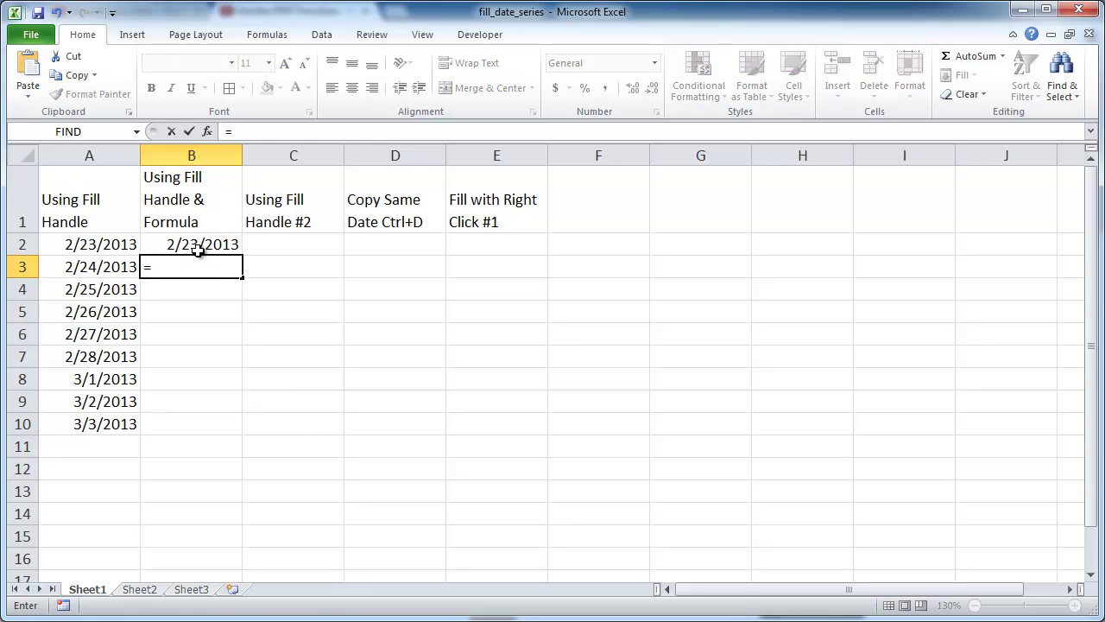
left_click(200, 245)
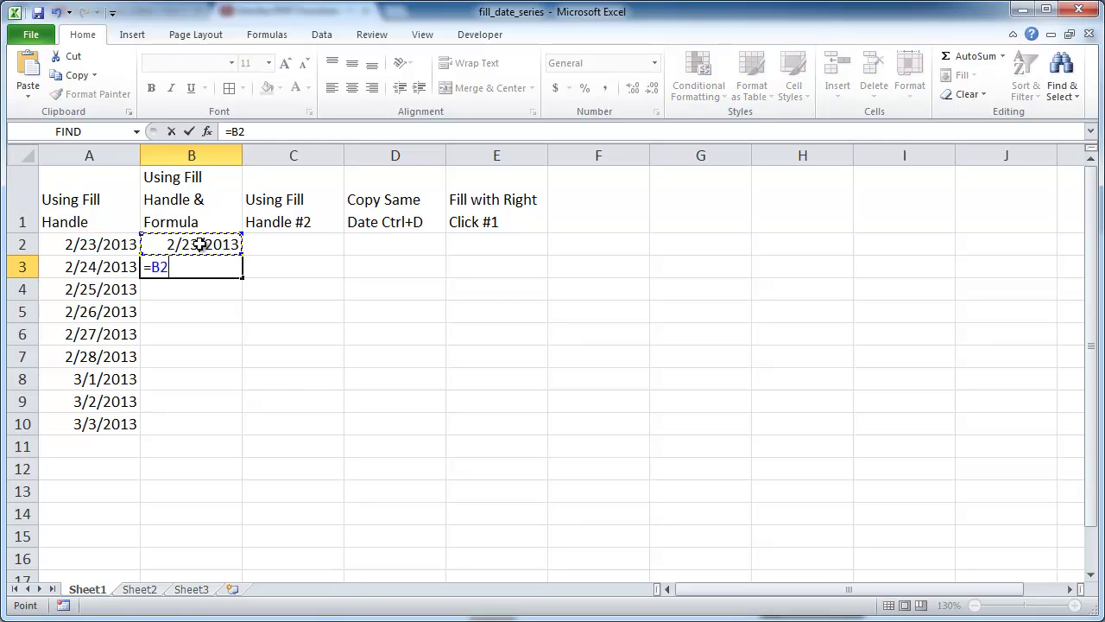
type("+2")
key("Return")
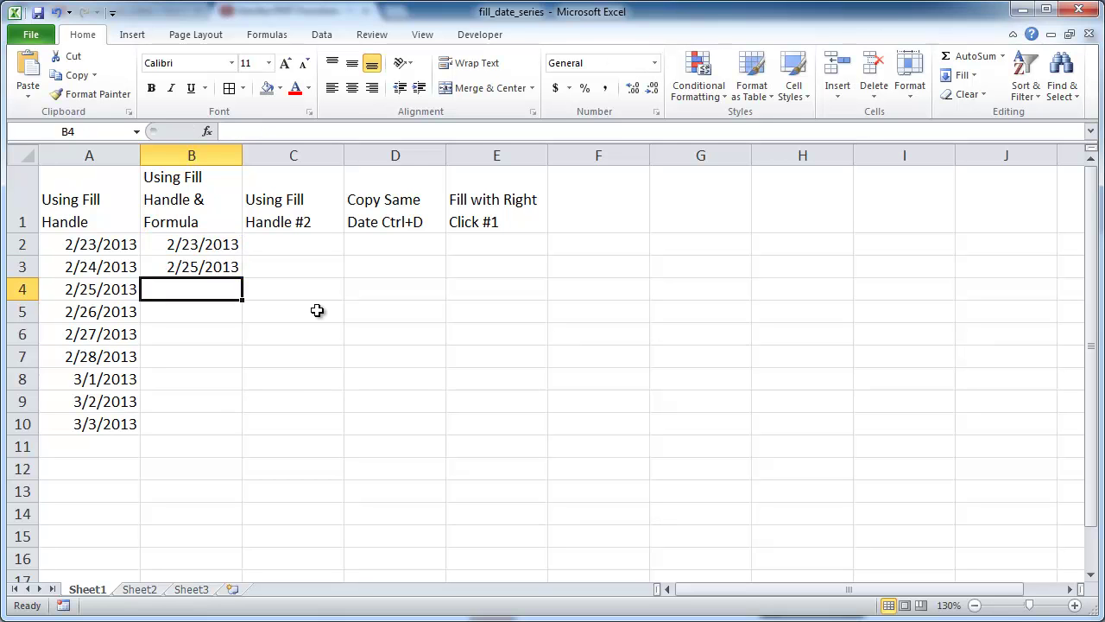
left_click_drag(217, 246, 232, 434)
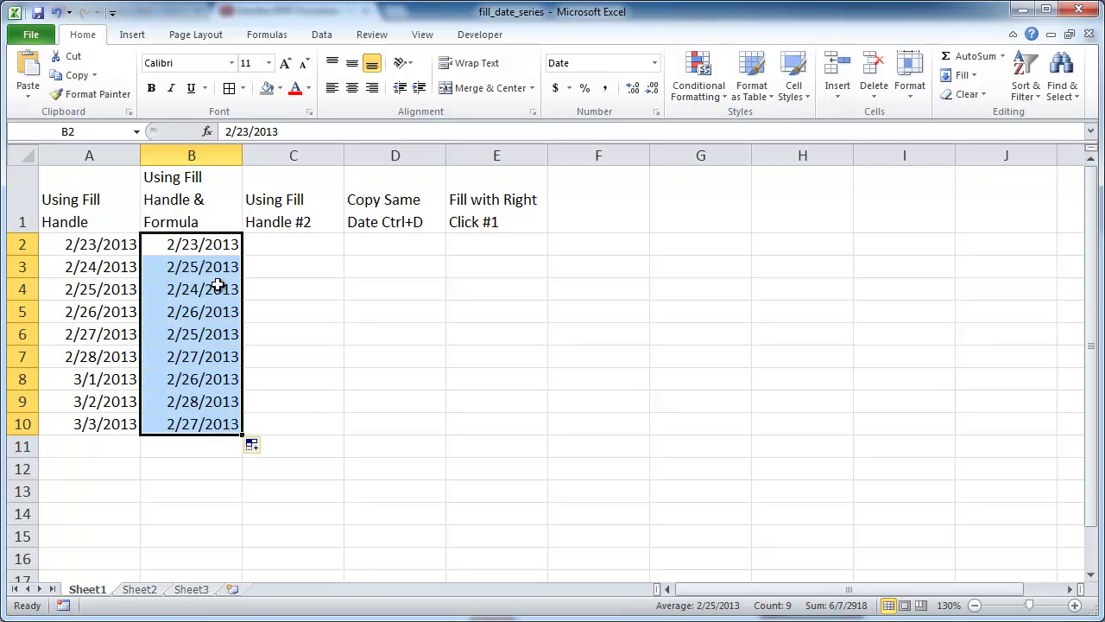
key("ctrl+z")
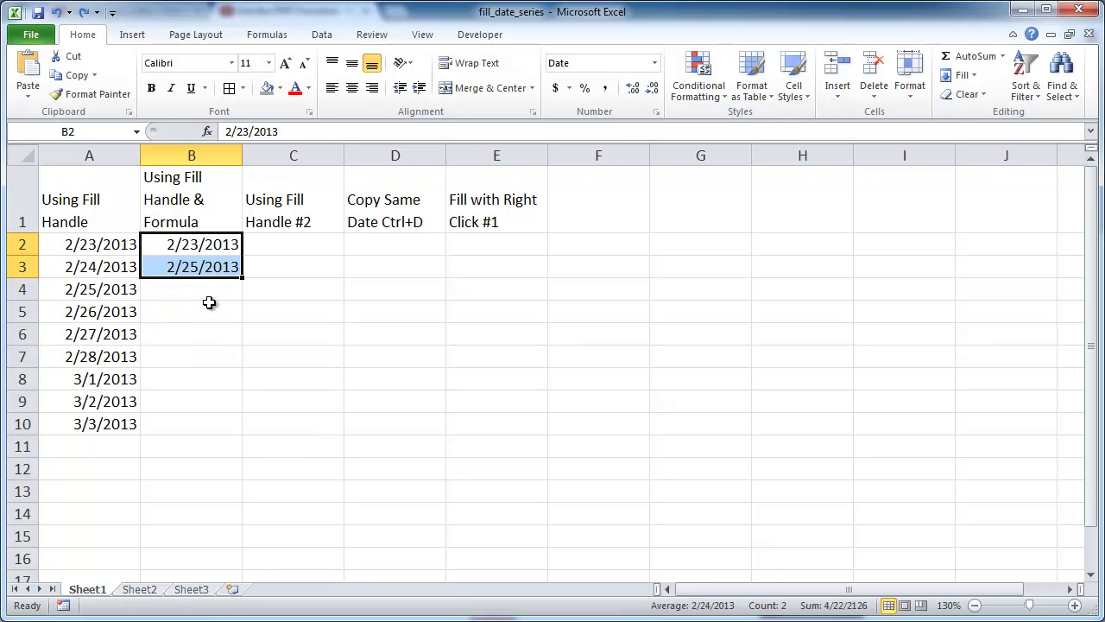
- Copy the B3 formula down to B10 so dates step every two days to 3/11/2013
left_click(212, 305)
left_click(212, 269)
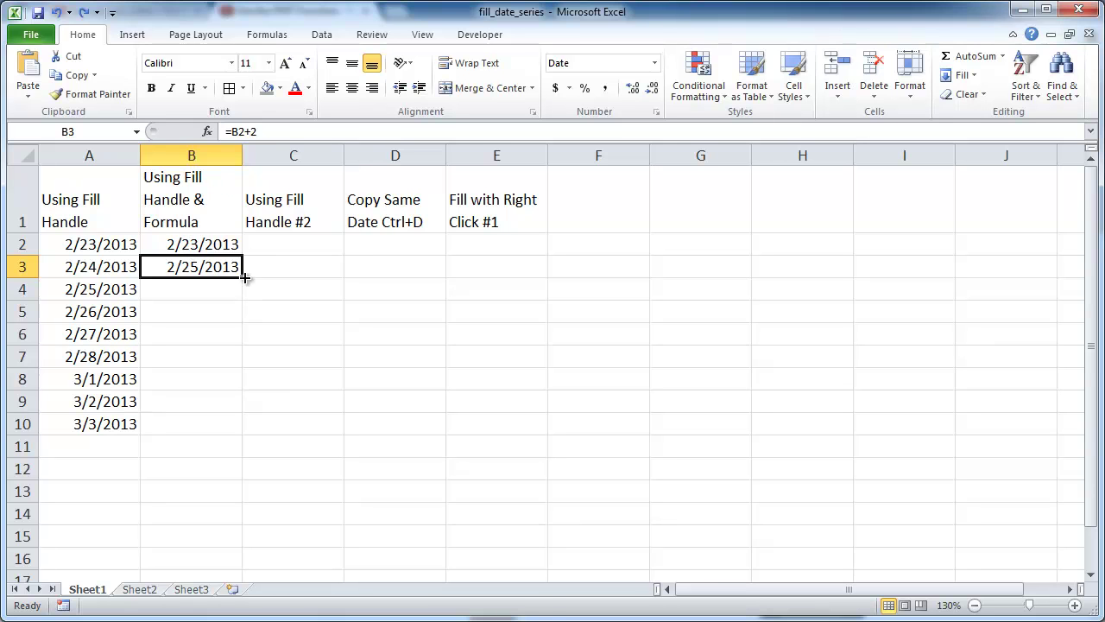
left_click_drag(246, 277, 238, 426)
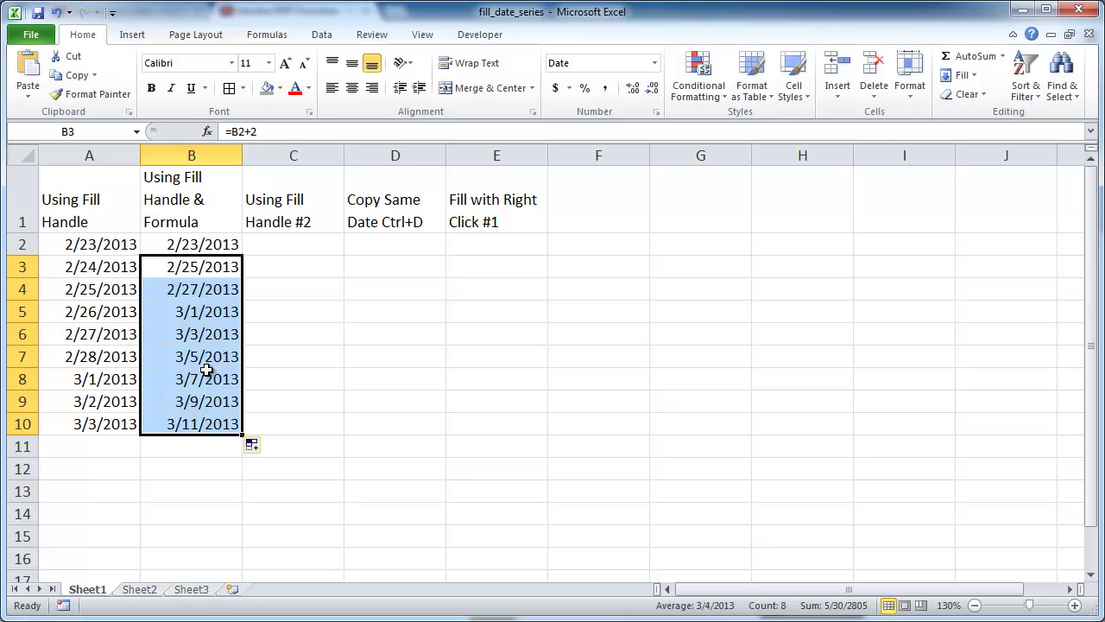
left_click(302, 243)
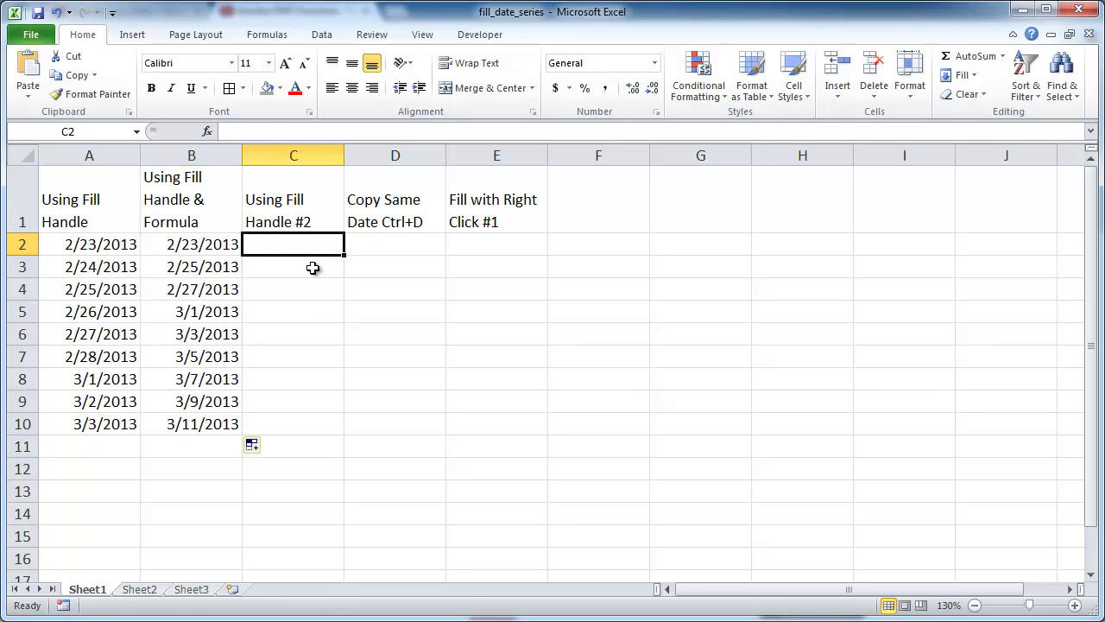
- Enter 2/23/2013 and 2/25/13 in C2:C3 and fill them down to C10 in two-day steps
type("2/23/2013")
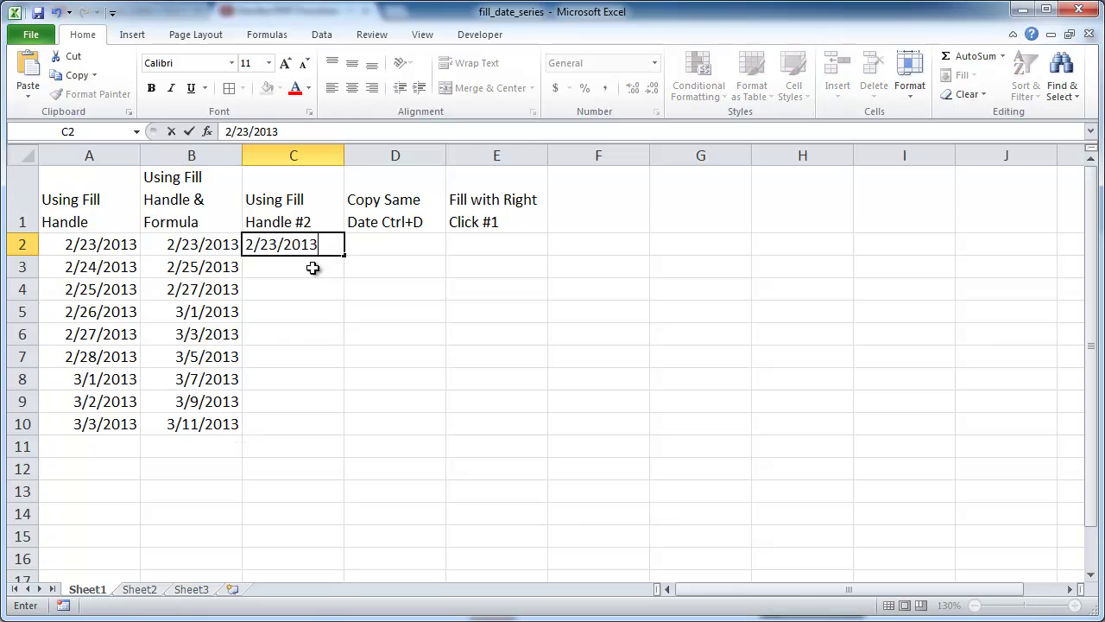
key("Return")
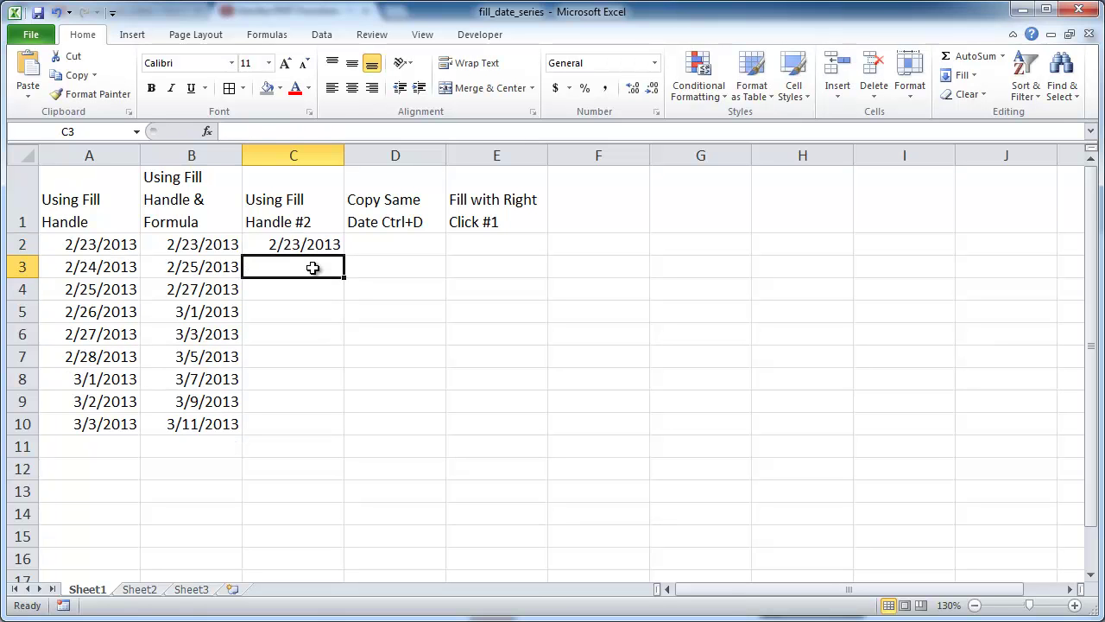
type("2/25")
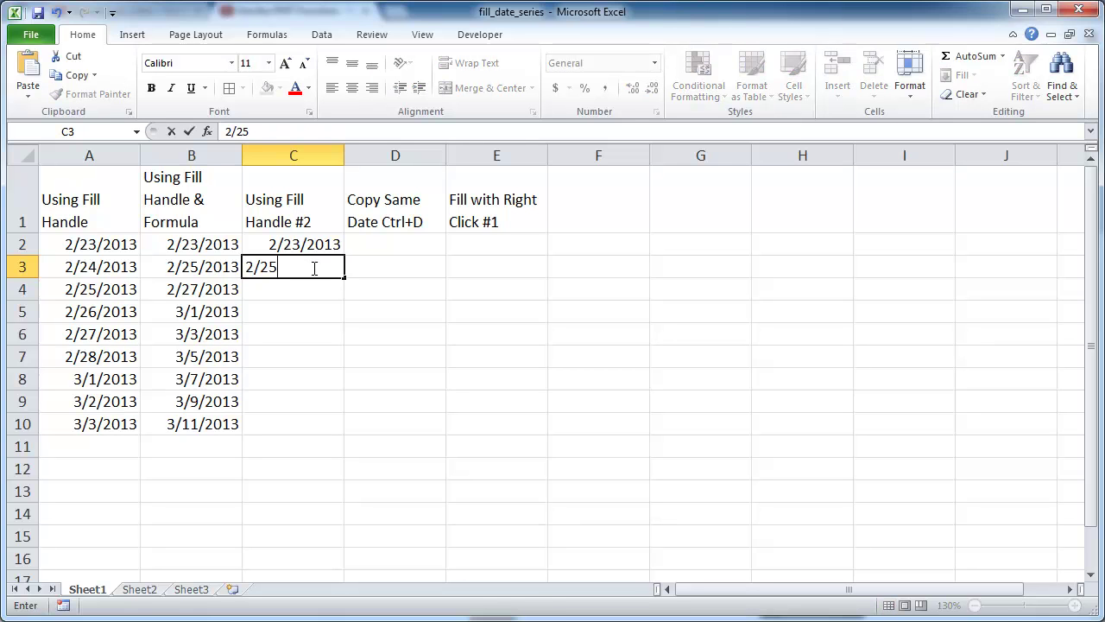
type("/13")
key("ctrl+Return")
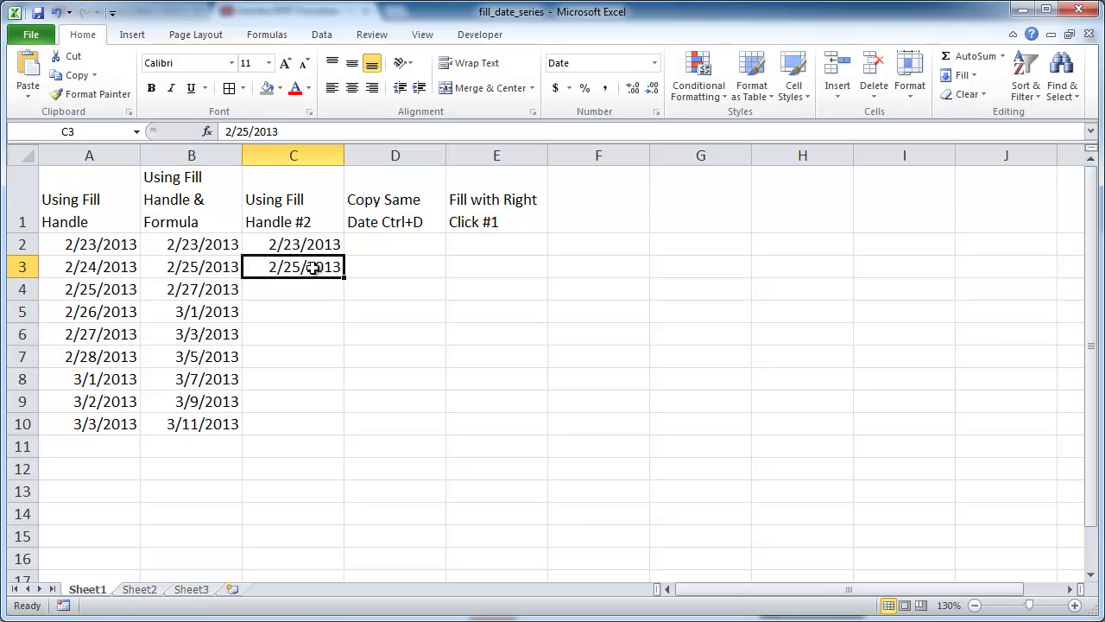
left_click_drag(316, 249, 331, 424)
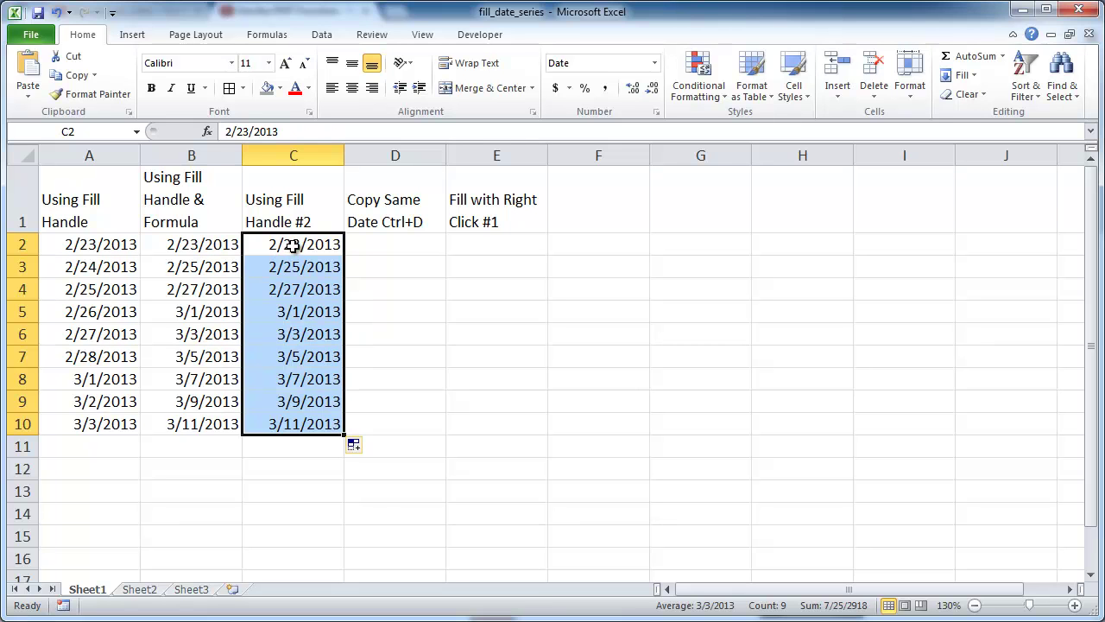
left_click_drag(294, 245, 292, 257)
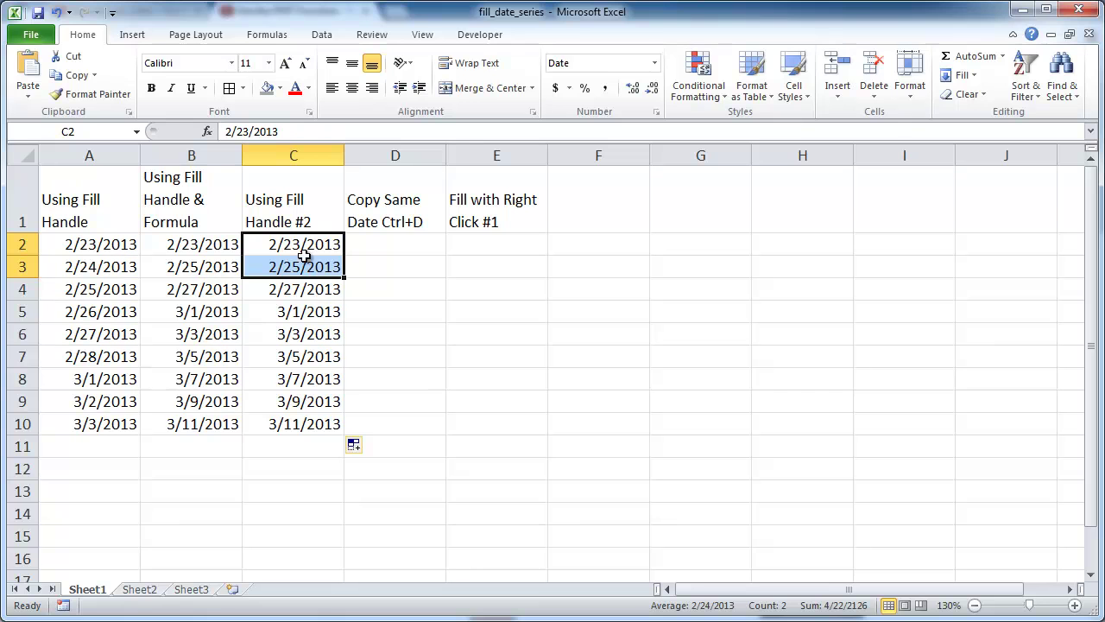
left_click(386, 246)
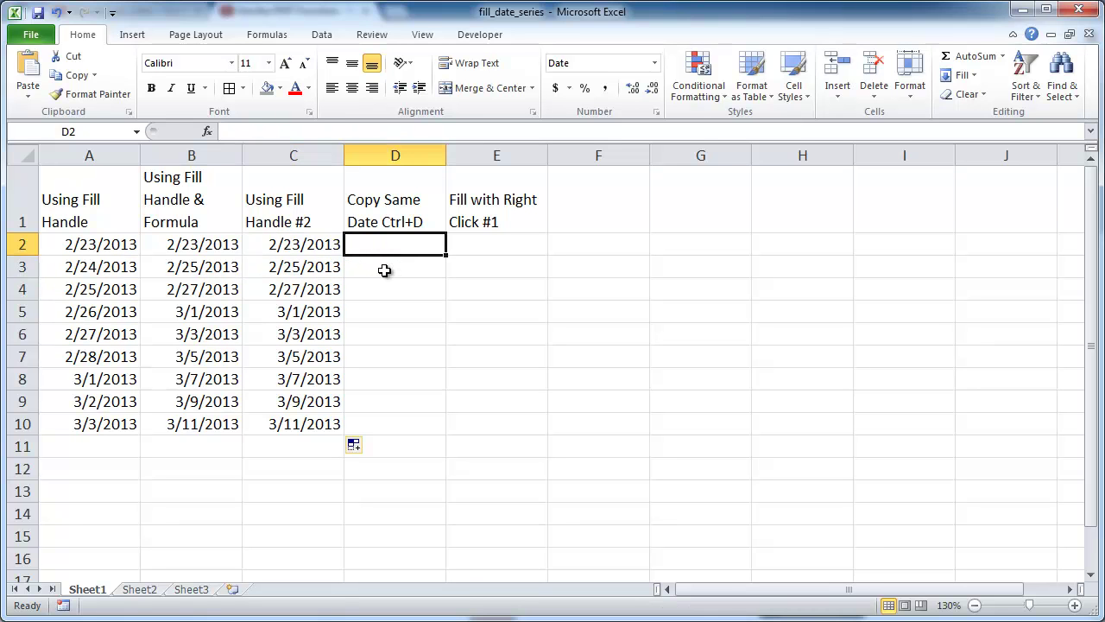
- Insert today's date 2/23/2013 in D2, try pasting it down D3:D10, then undo
key("ctrl+semicolon")
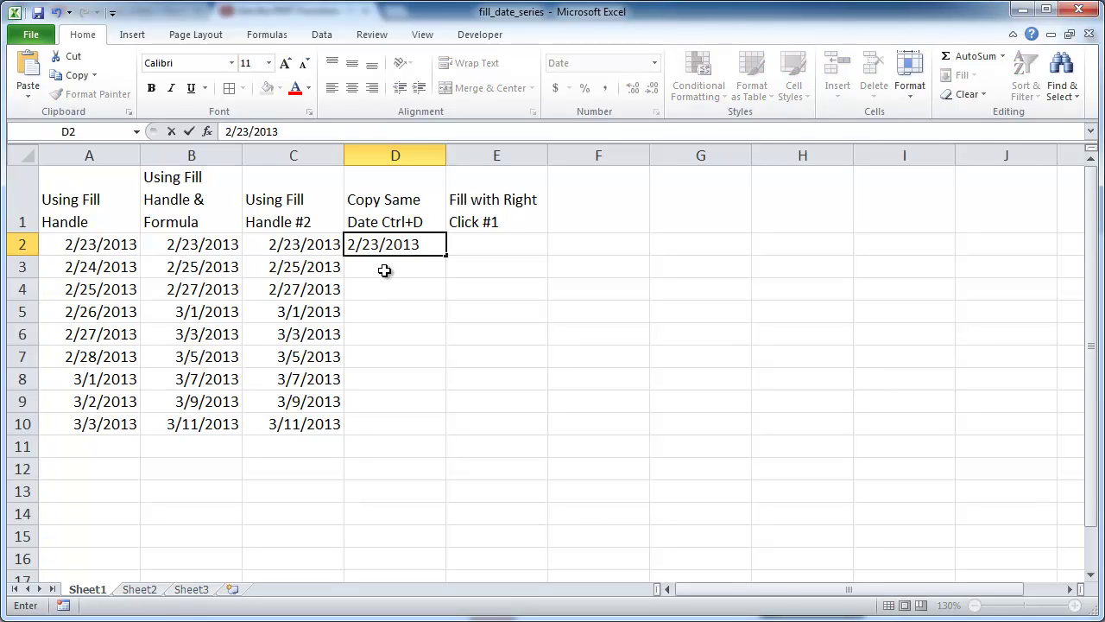
key("ctrl+Return")
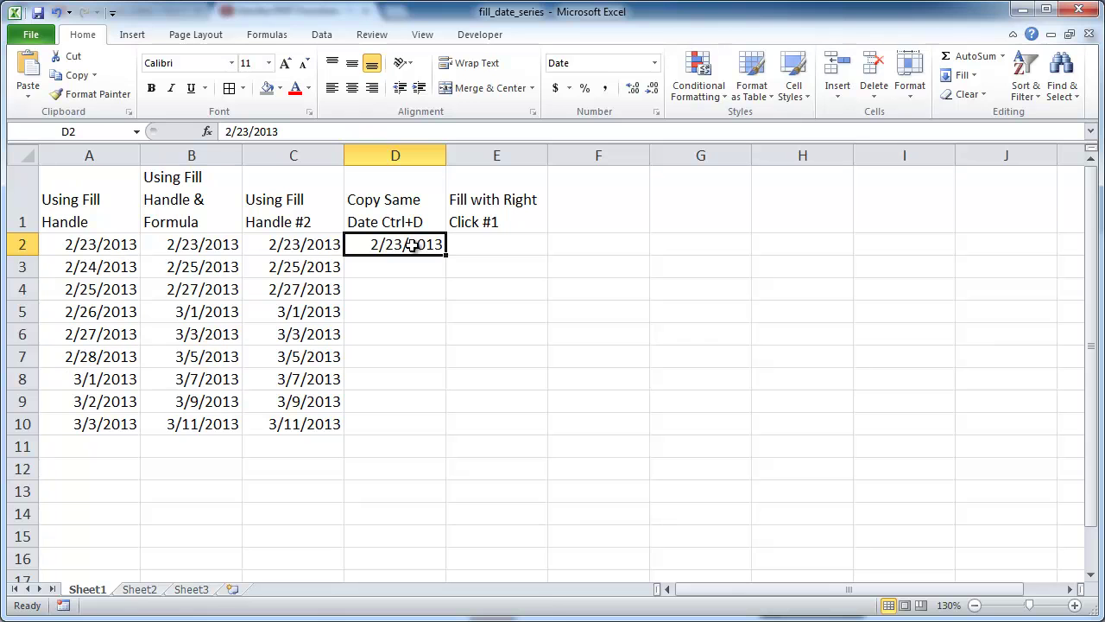
key("ctrl+c")
left_click_drag(404, 265, 406, 419)
key("ctrl+v")
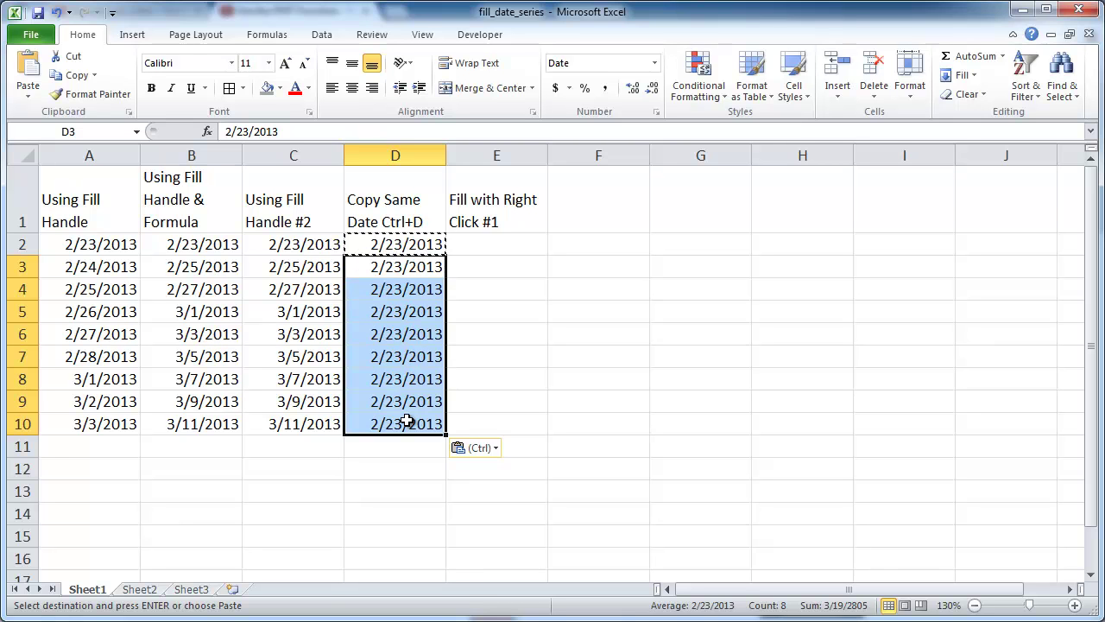
key("ctrl+z")
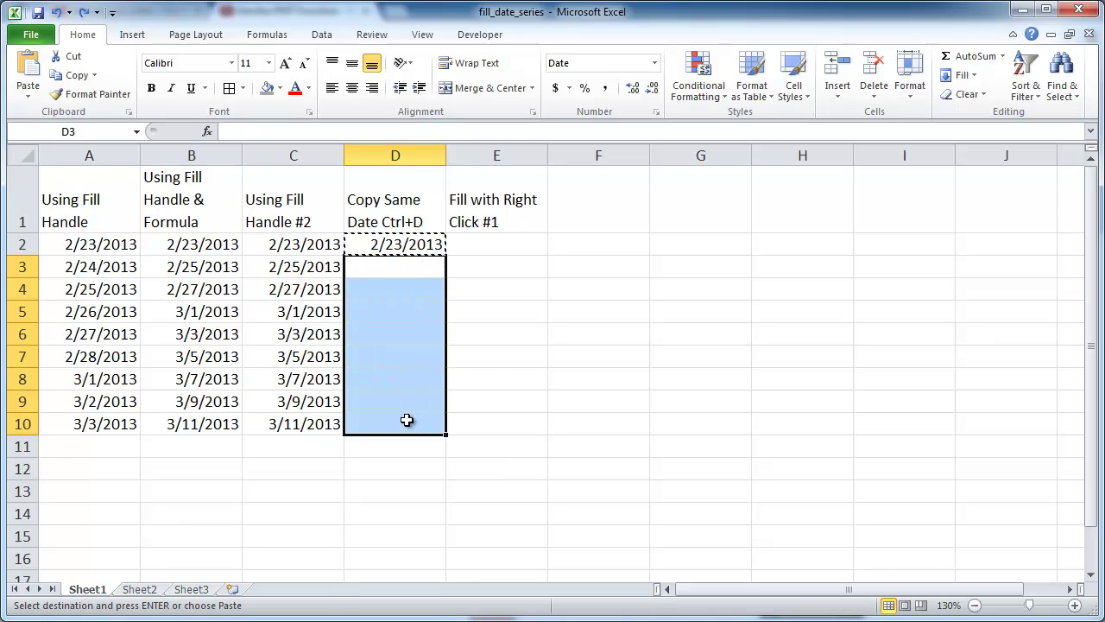
key("Escape")
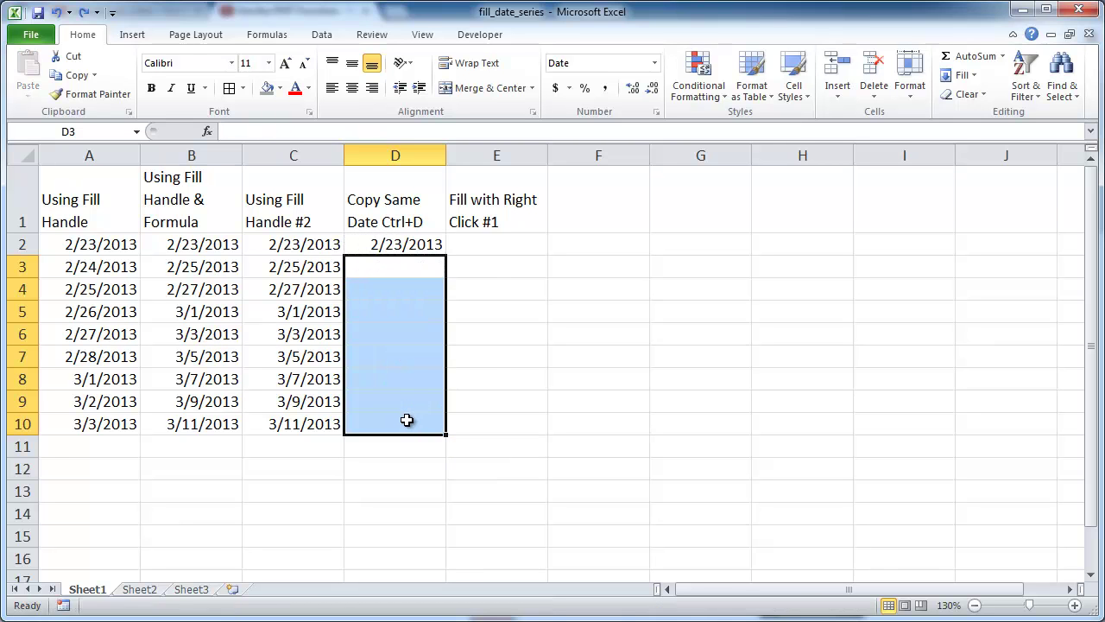
- Repeat the D2 date down through D10 using Ctrl+D
left_click(409, 245)
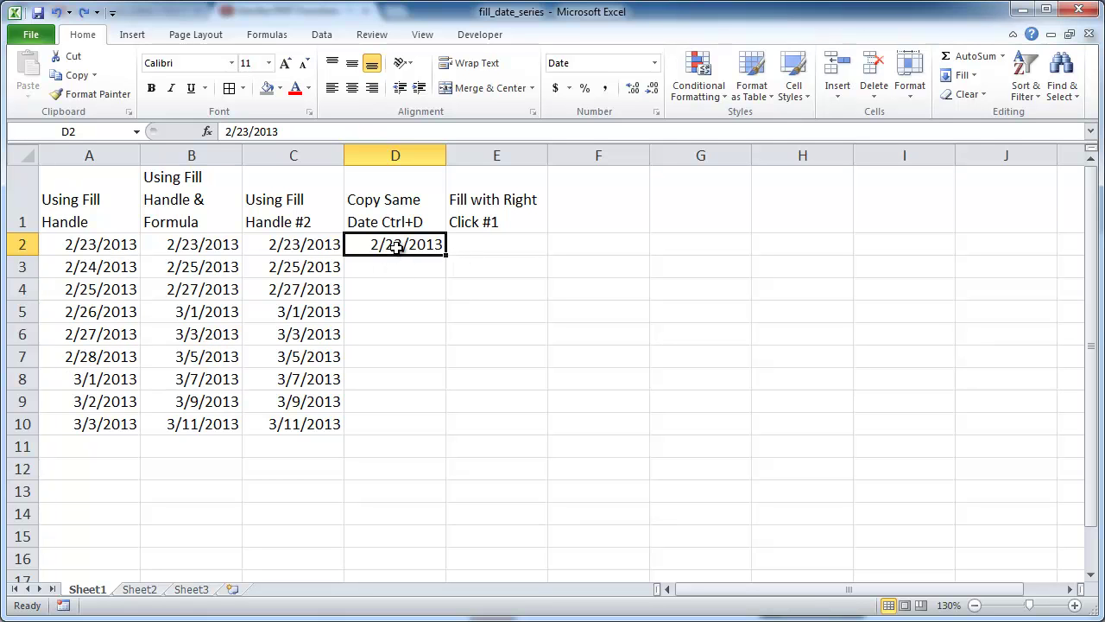
left_click_drag(403, 245, 386, 414)
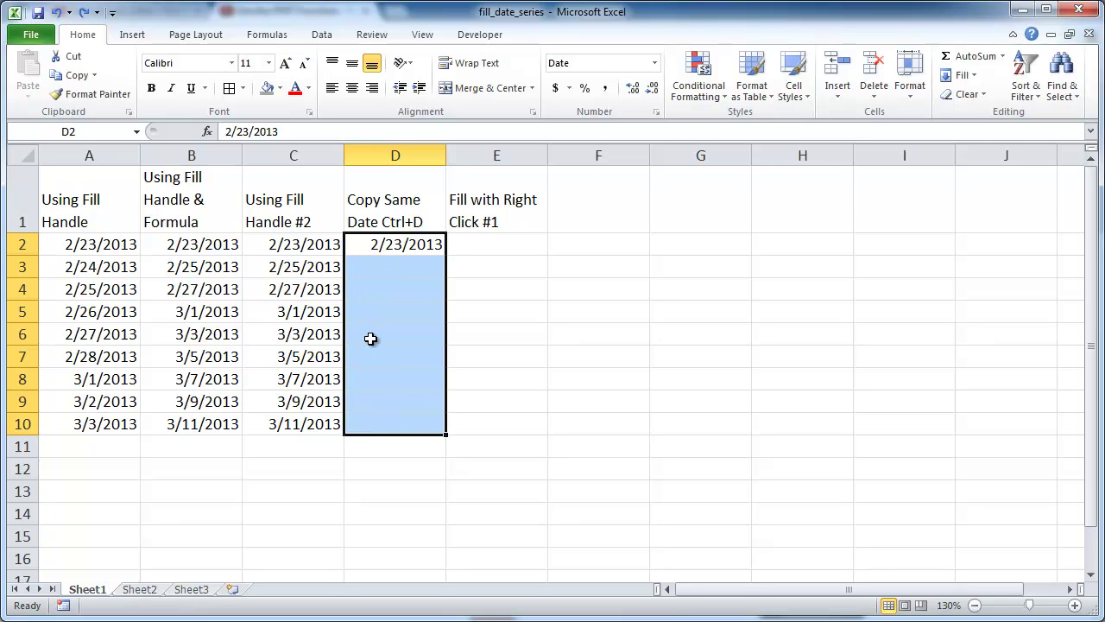
key("ctrl+d")
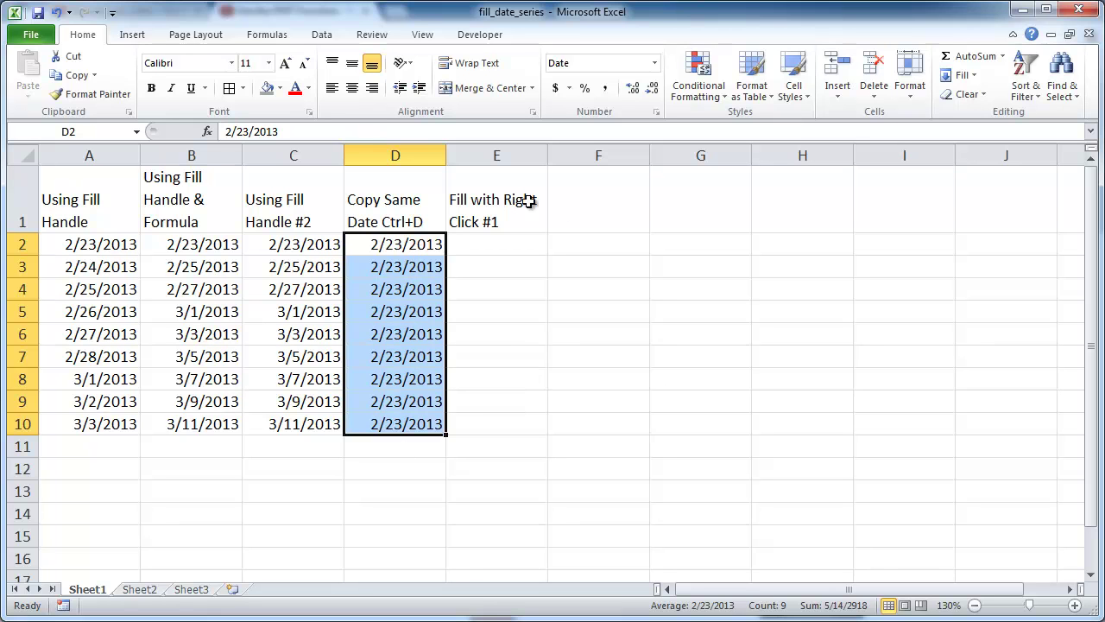
left_click(514, 201)
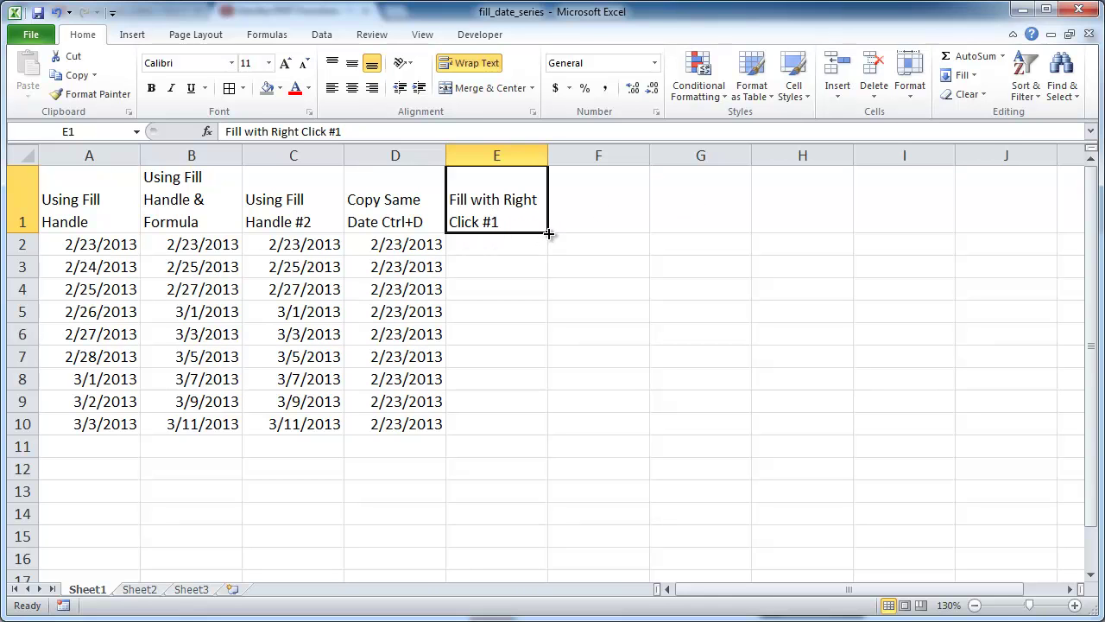
- Extend the E1 header to create 'Fill with Right Click #2' and '#3' in F1:G1
left_click_drag(549, 232, 711, 221)
left_click(505, 228)
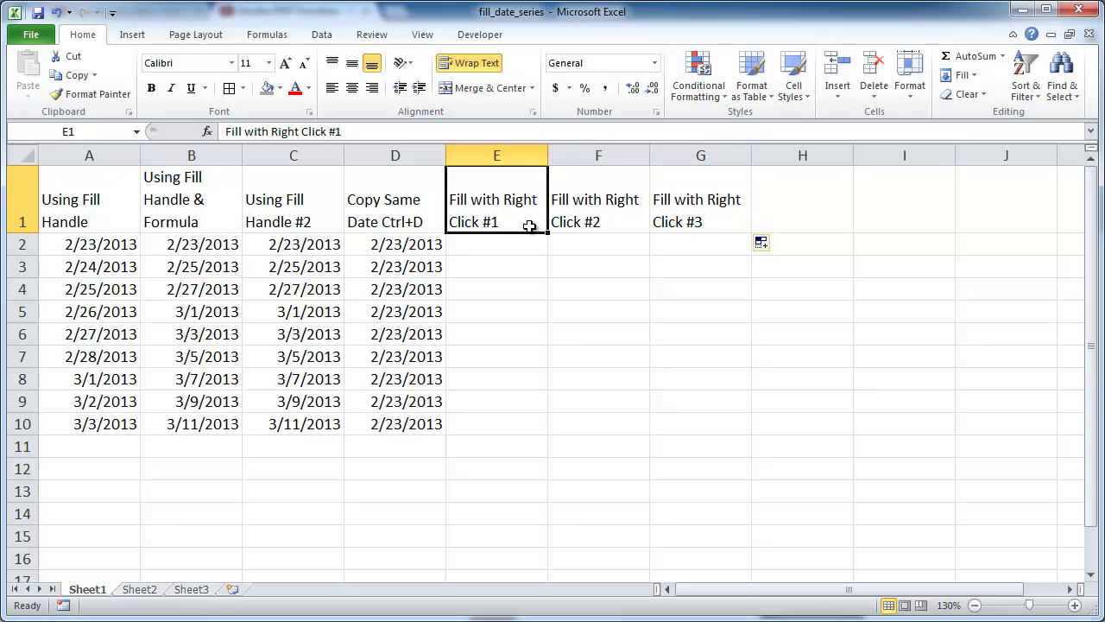
left_click(595, 220)
left_click(695, 223)
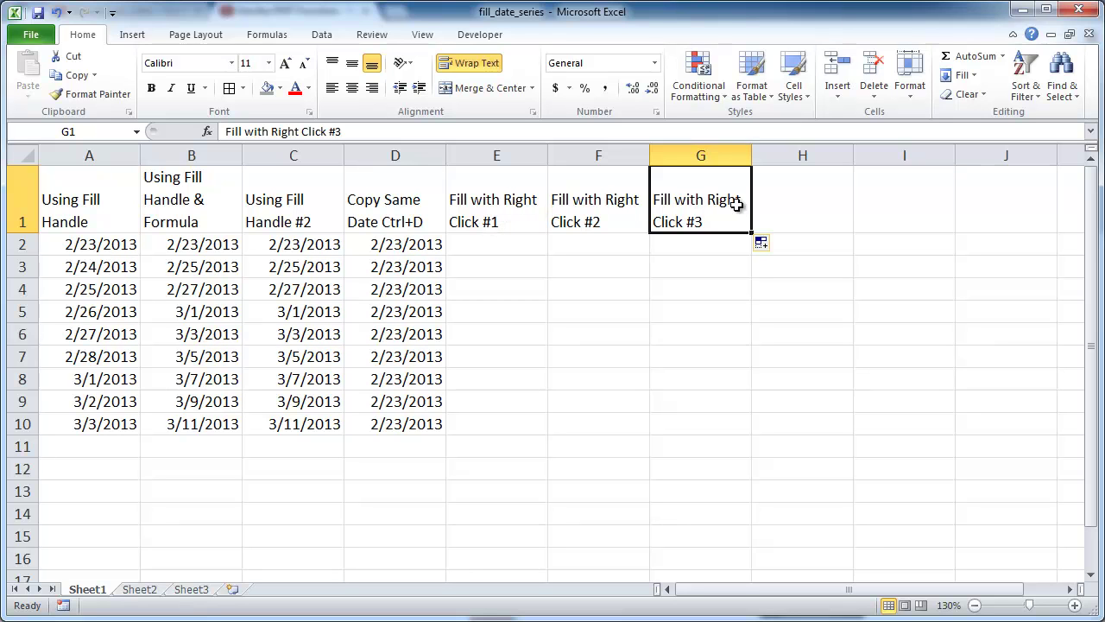
left_click(502, 244)
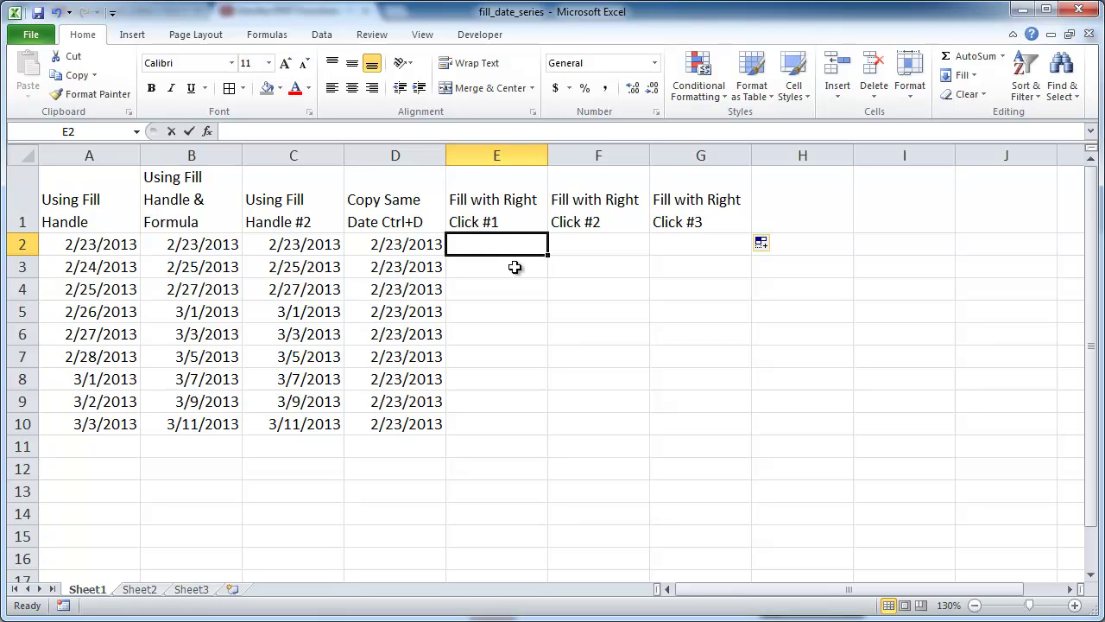
- Enter 2/23/2013 in E2, try a right-click Fill Days series to E10, then undo it
type("2/23/2013")
key("ctrl+Return")
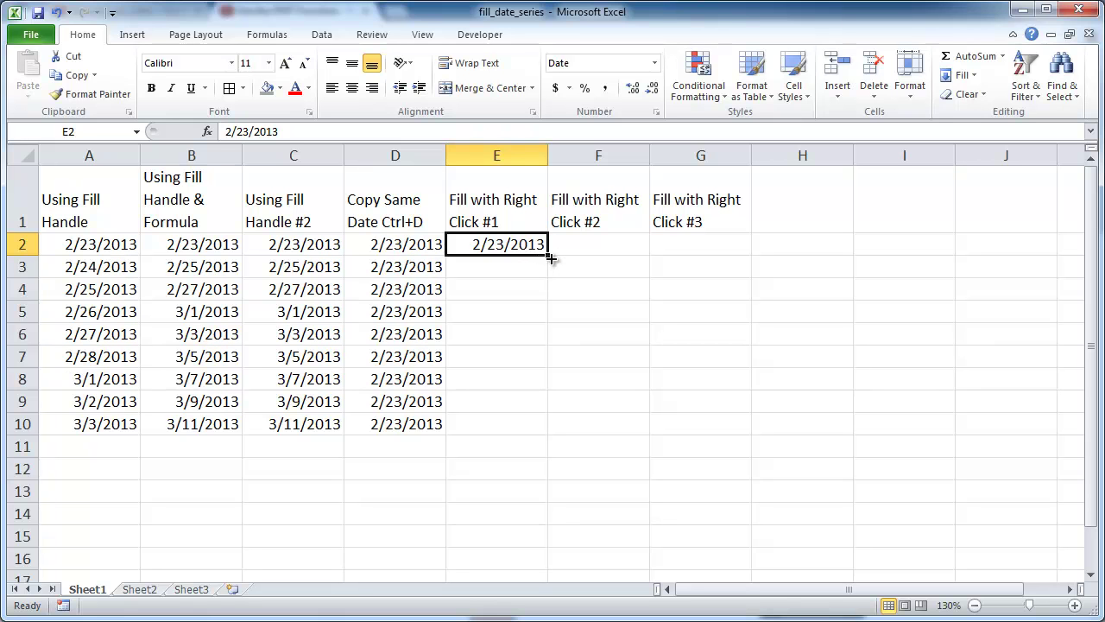
left_click_drag(550, 254, 529, 440)
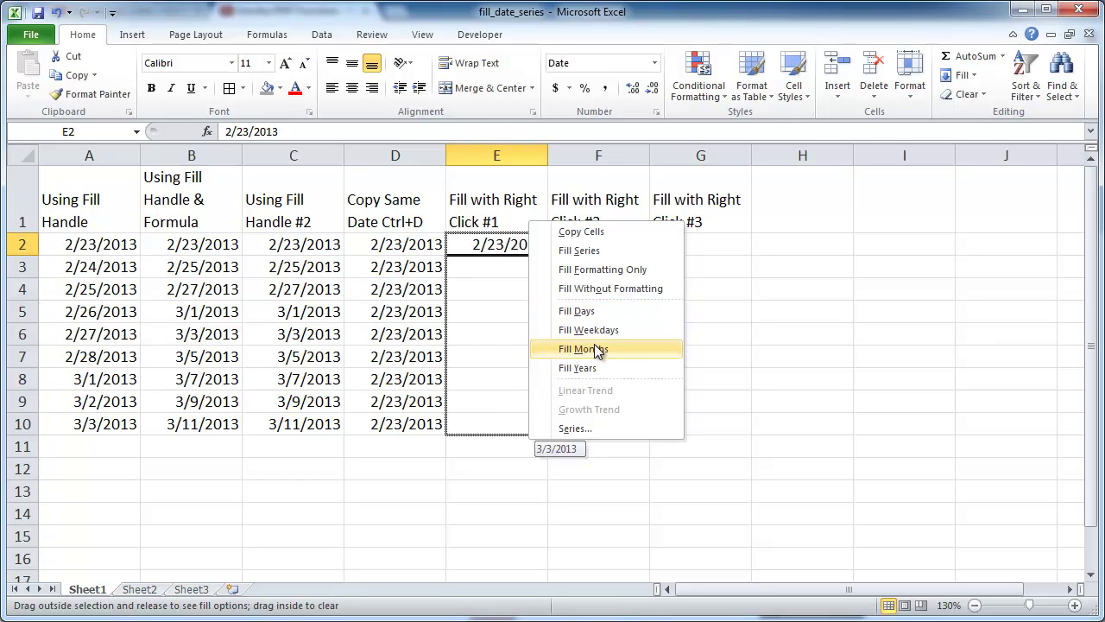
left_click(597, 311)
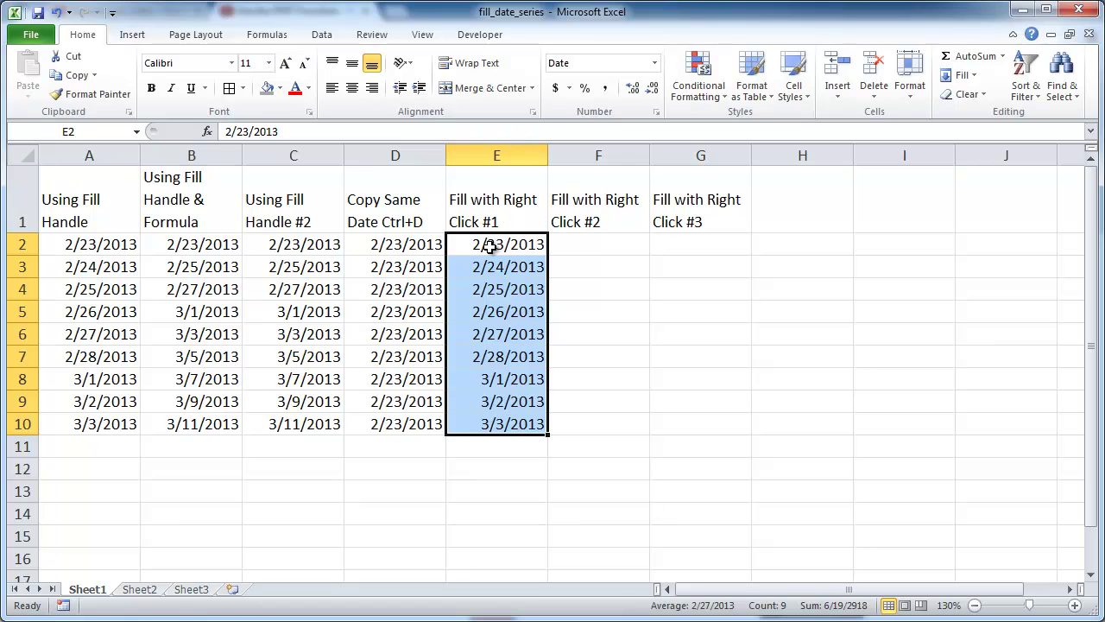
key("ctrl+z")
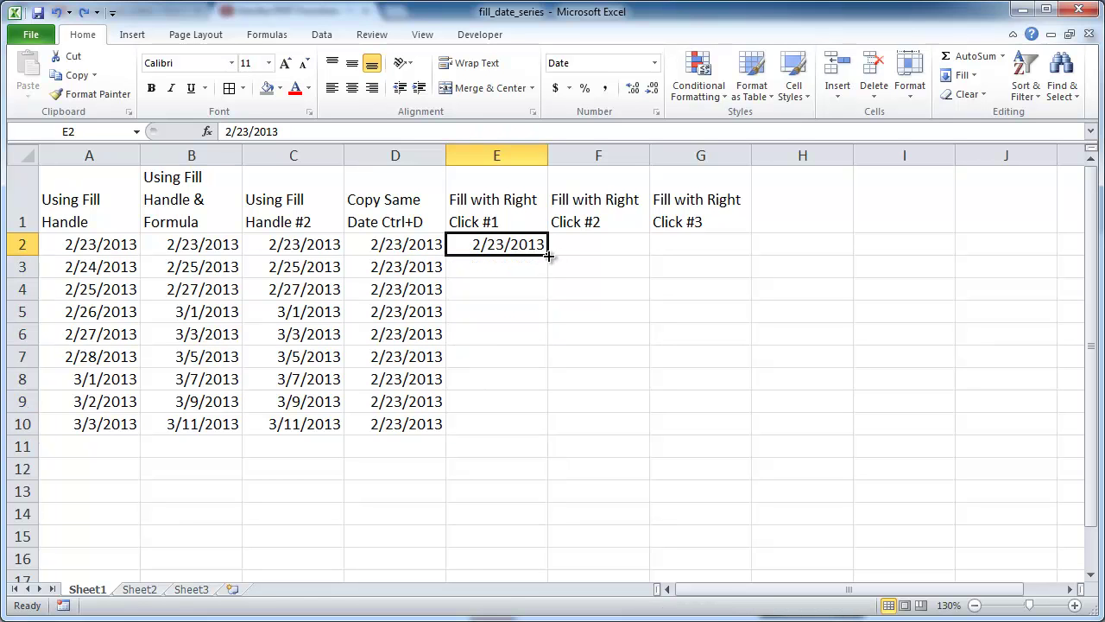
- Try a right-click Fill Weekdays series from E2 to E10, inspect it, then undo it
left_click_drag(549, 256, 537, 425)
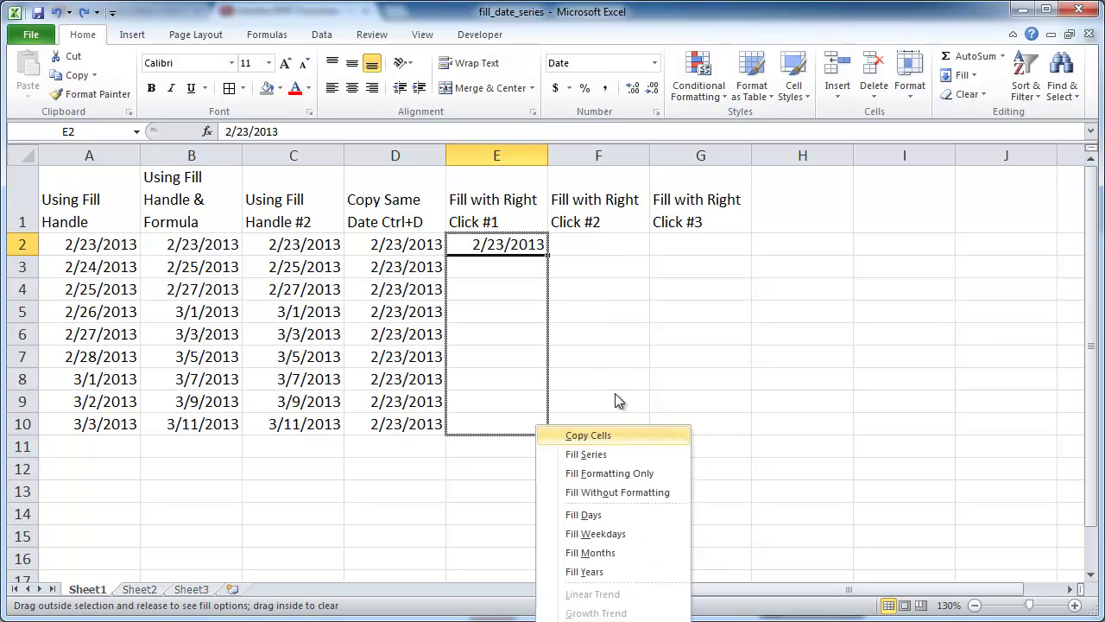
left_click(622, 537)
left_click(518, 247)
left_click(513, 267)
left_click(515, 291)
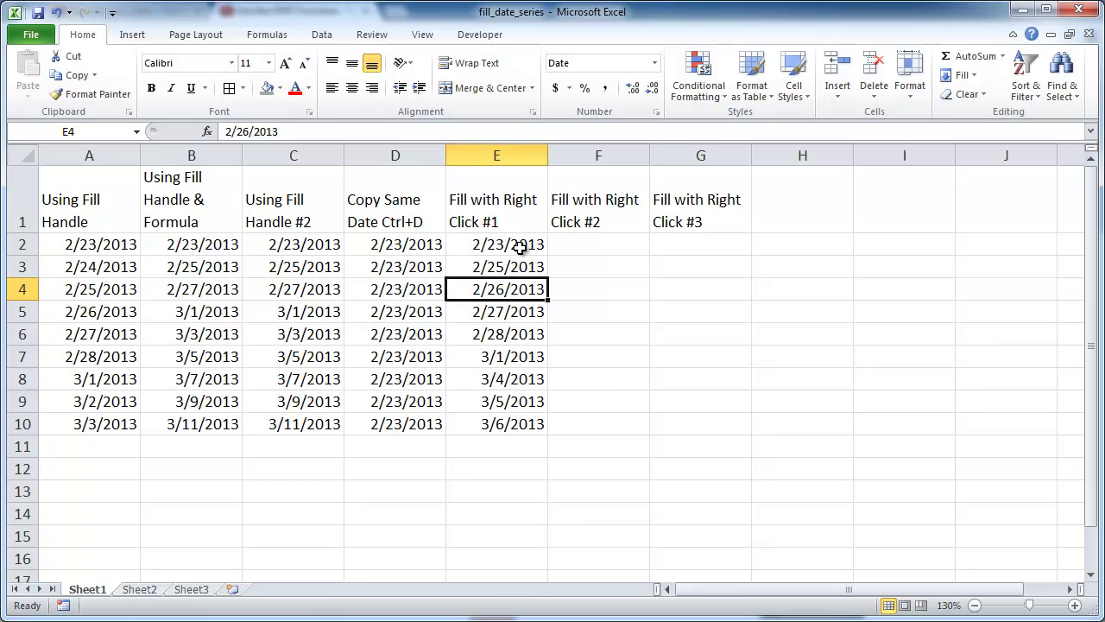
key("ctrl+z")
left_click(506, 244)
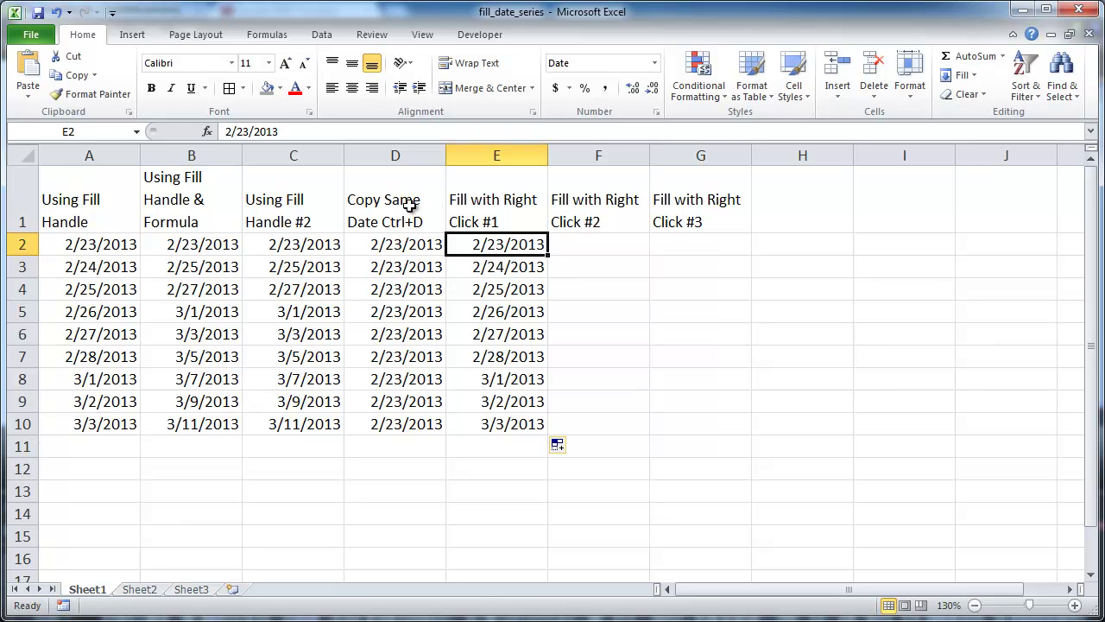
- Change the date in E2 to 2/22/2013
left_click(247, 134)
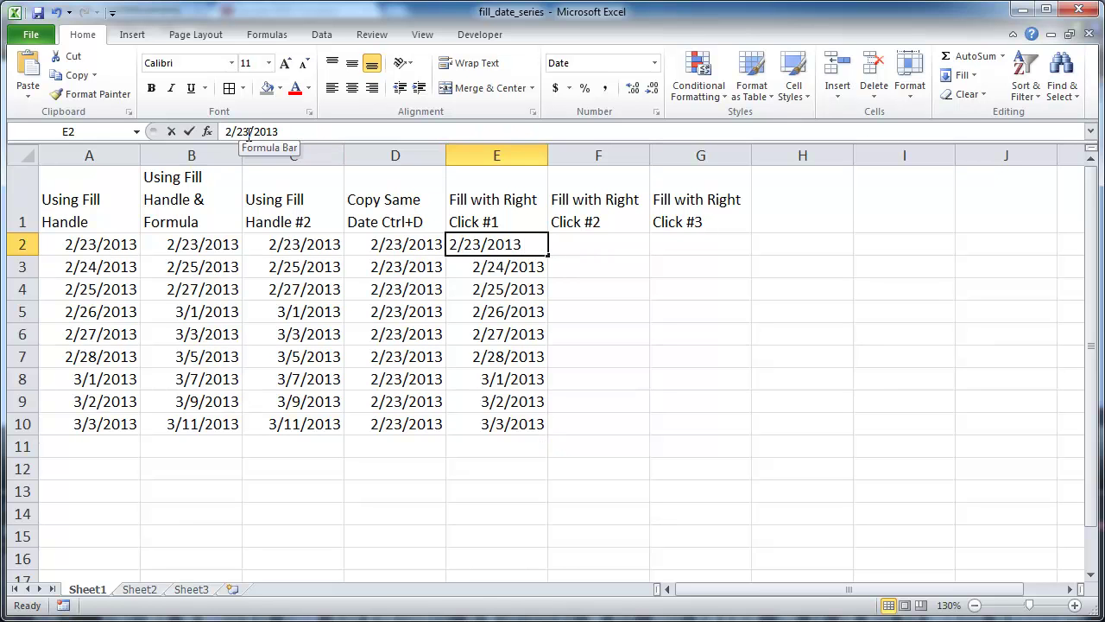
key("BackSpace")
type("2")
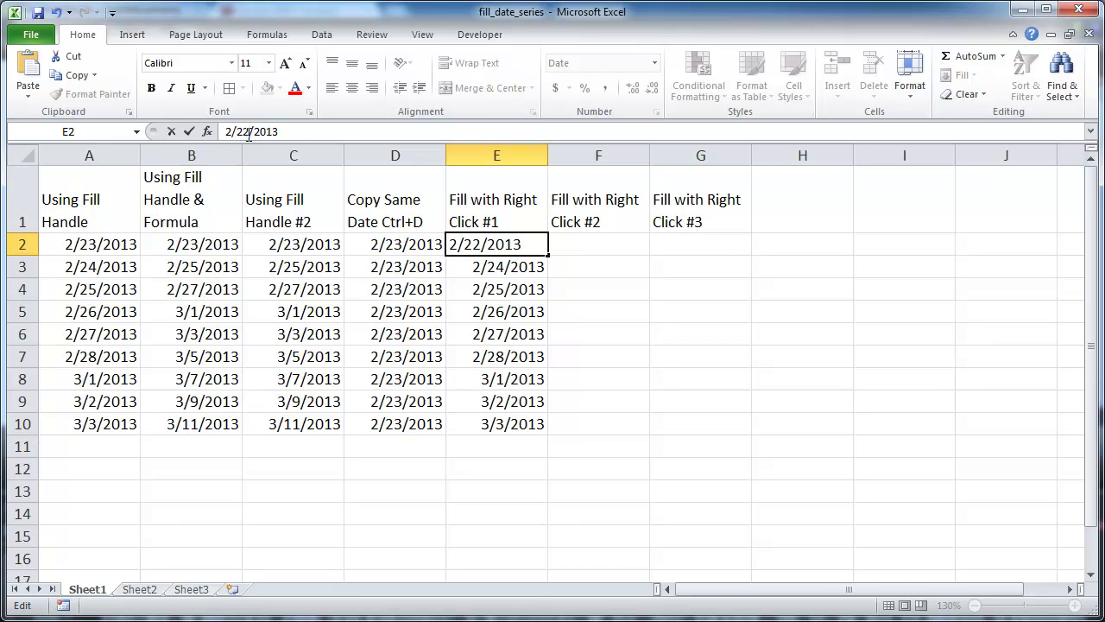
key("Return")
left_click(494, 244)
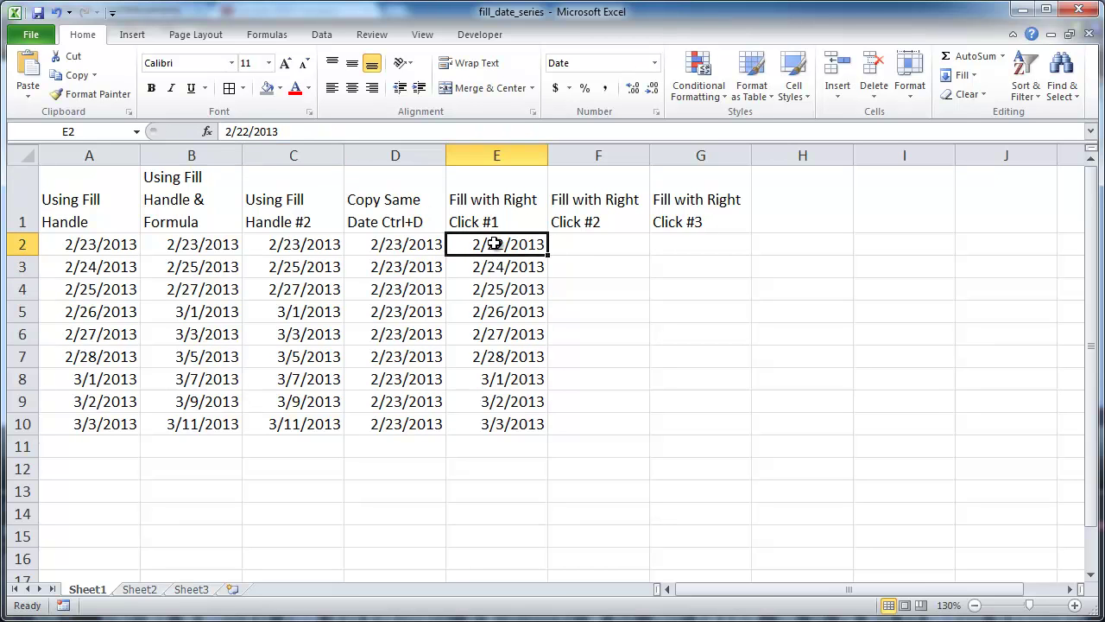
- Fill E3:E10 with weekdays only, 2/25/2013 through 3/6/2013
left_click_drag(547, 257, 540, 426)
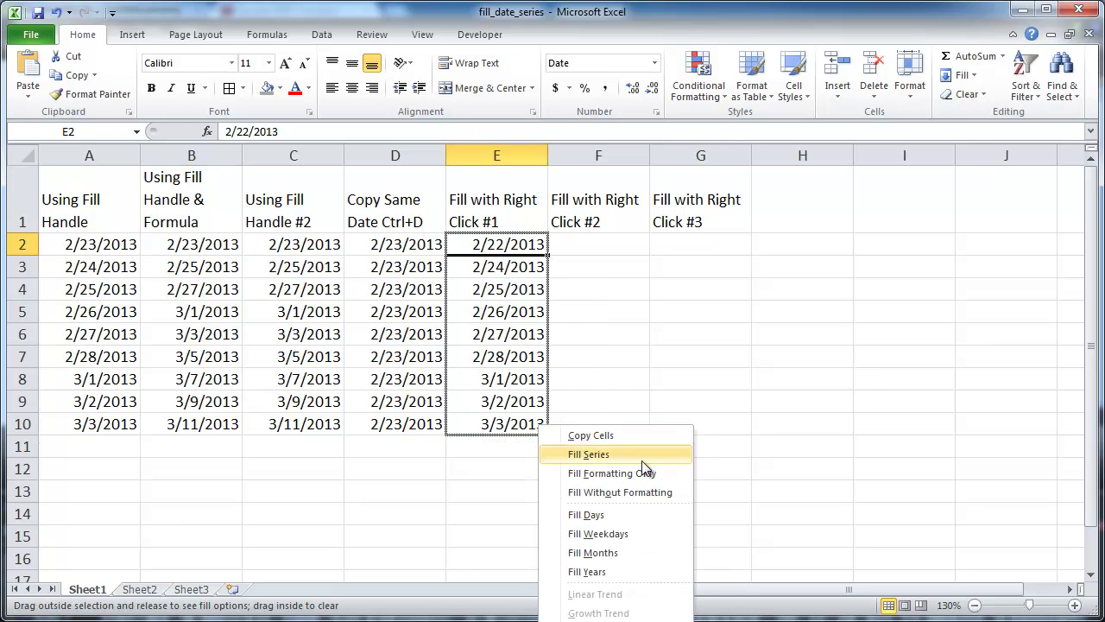
left_click(646, 533)
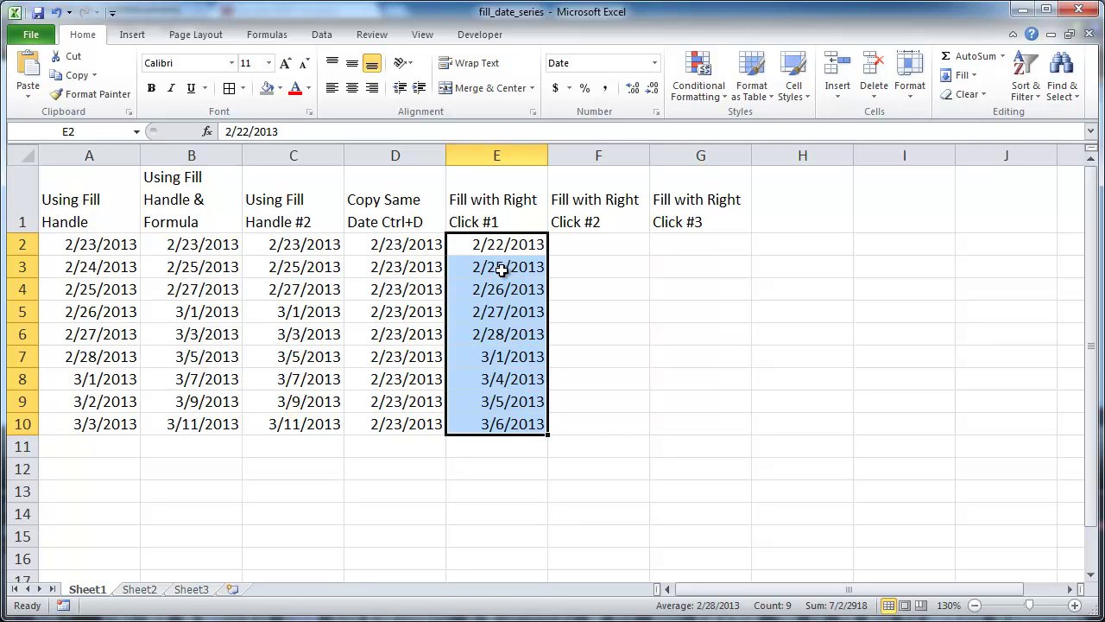
left_click(591, 244)
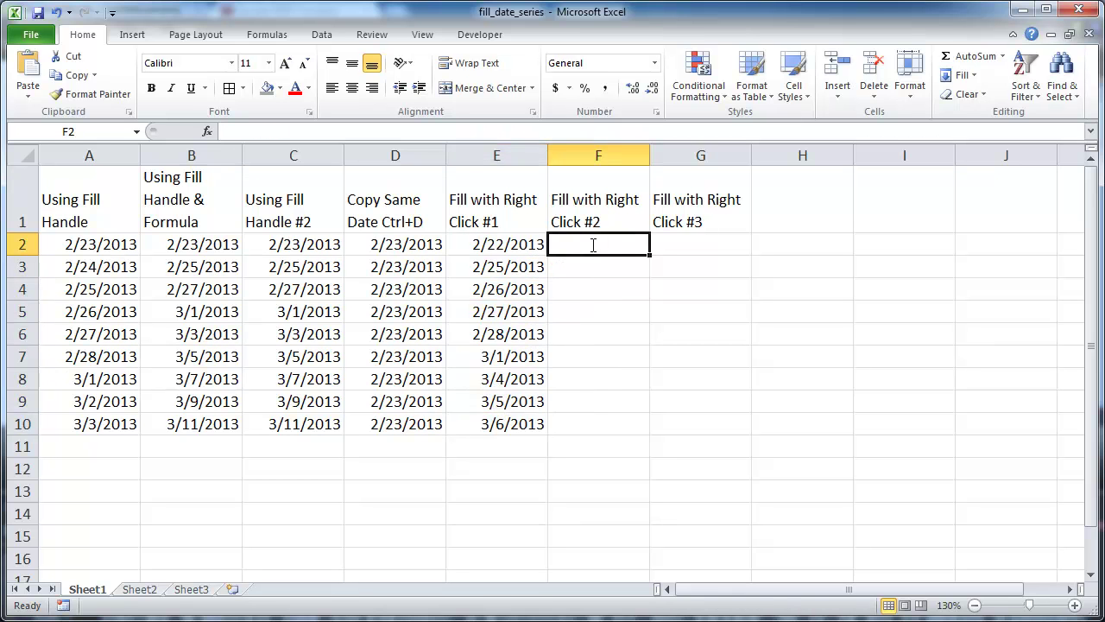
- Enter 2/23/2013 in F2 and fill F3:F10 with monthly dates through 10/23/2013
type("2/23/2013")
key("ctrl+Return")
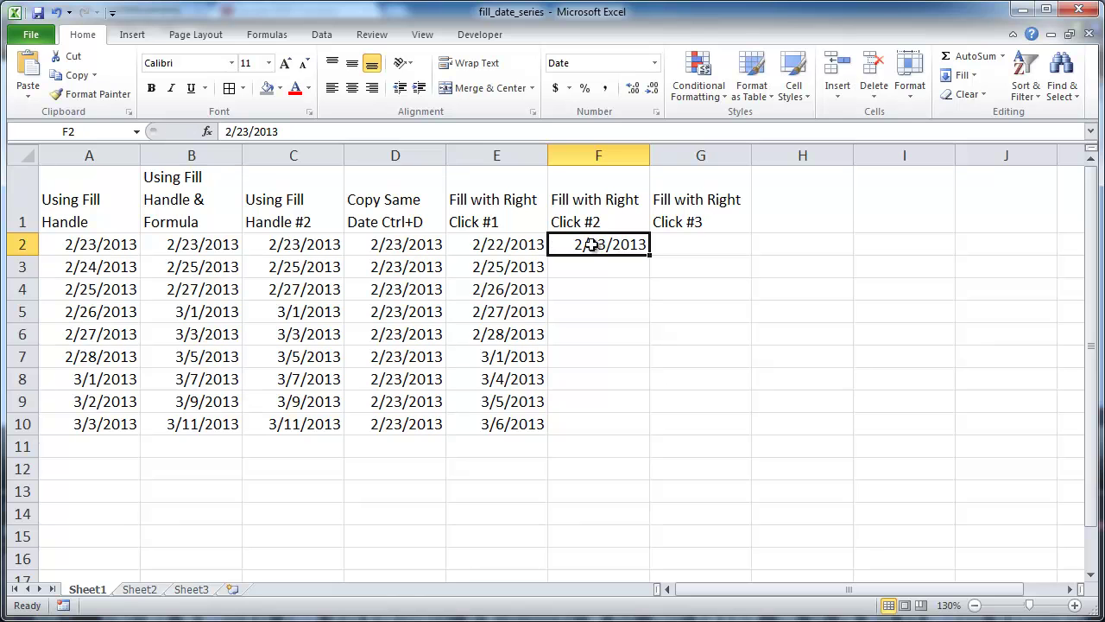
left_click_drag(649, 256, 637, 437)
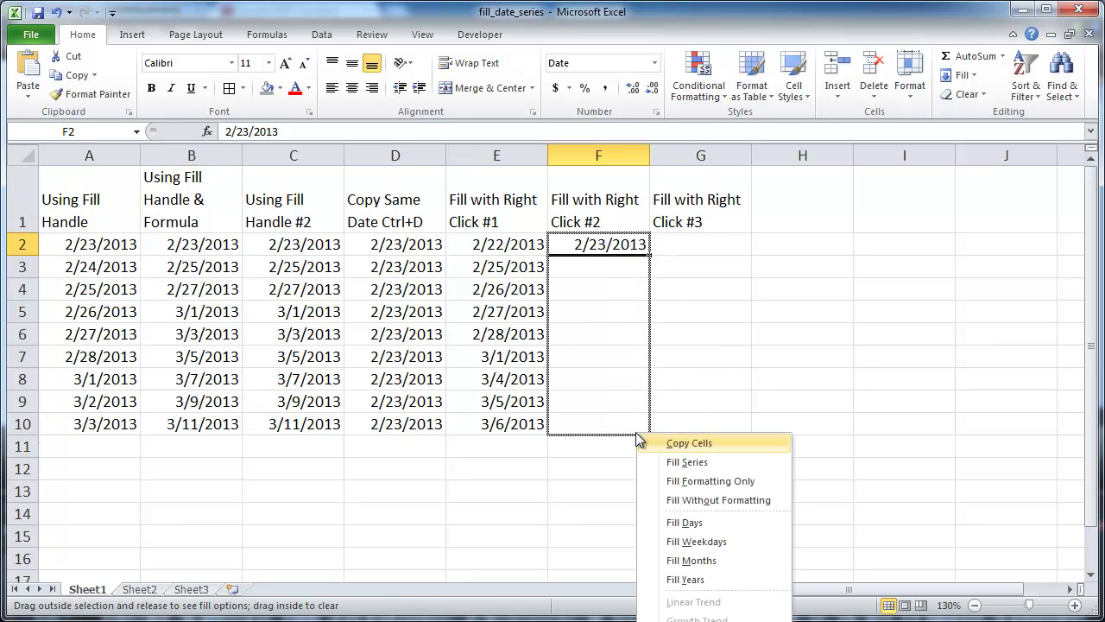
left_click(721, 561)
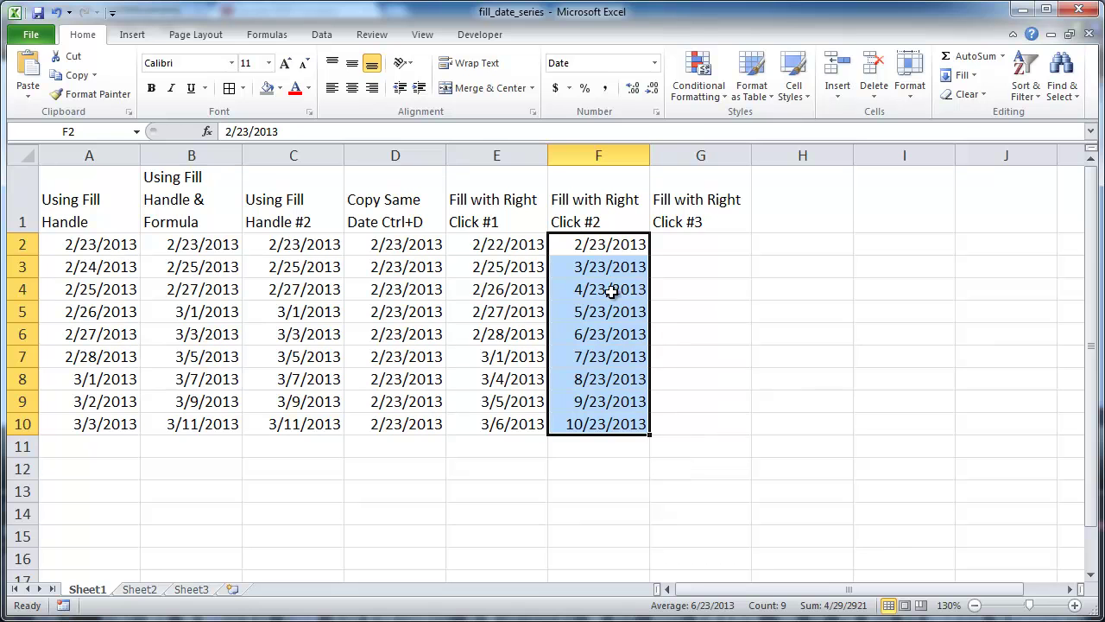
left_click(681, 247)
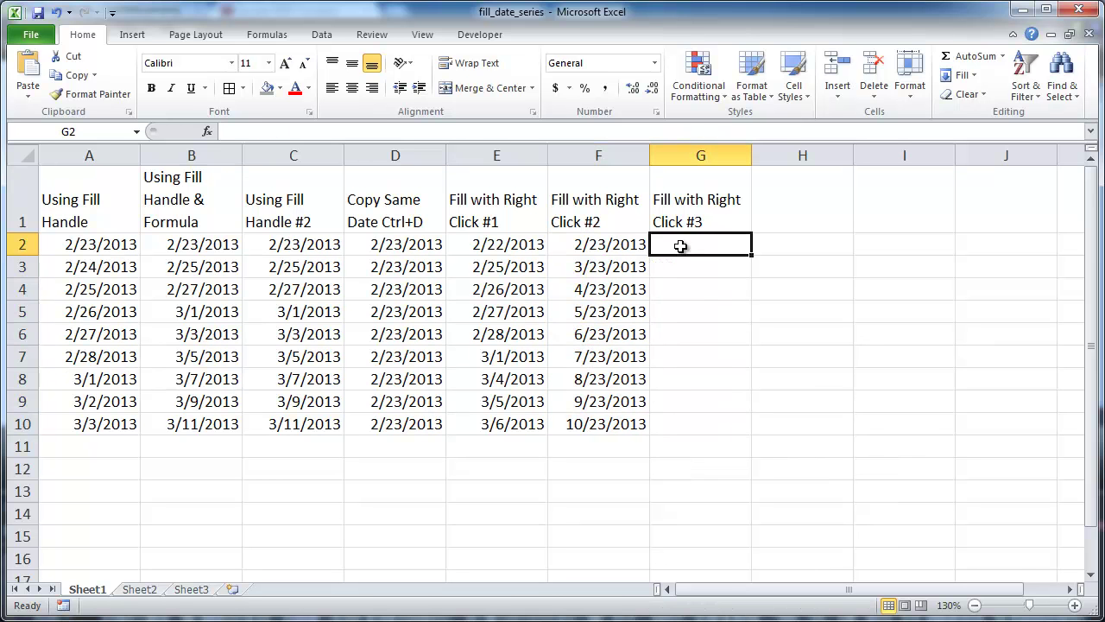
- Insert today's date 2/23/2013 in G2 and fill G3:G10 with yearly dates through 2/23/2021
key("ctrl+semicolon")
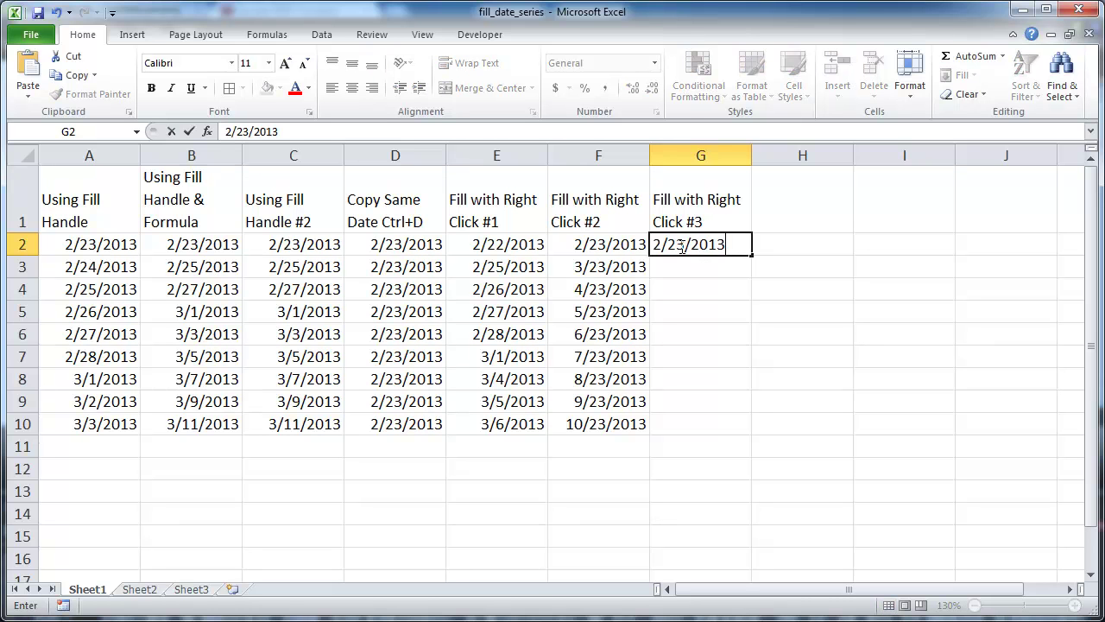
key("ctrl+Return")
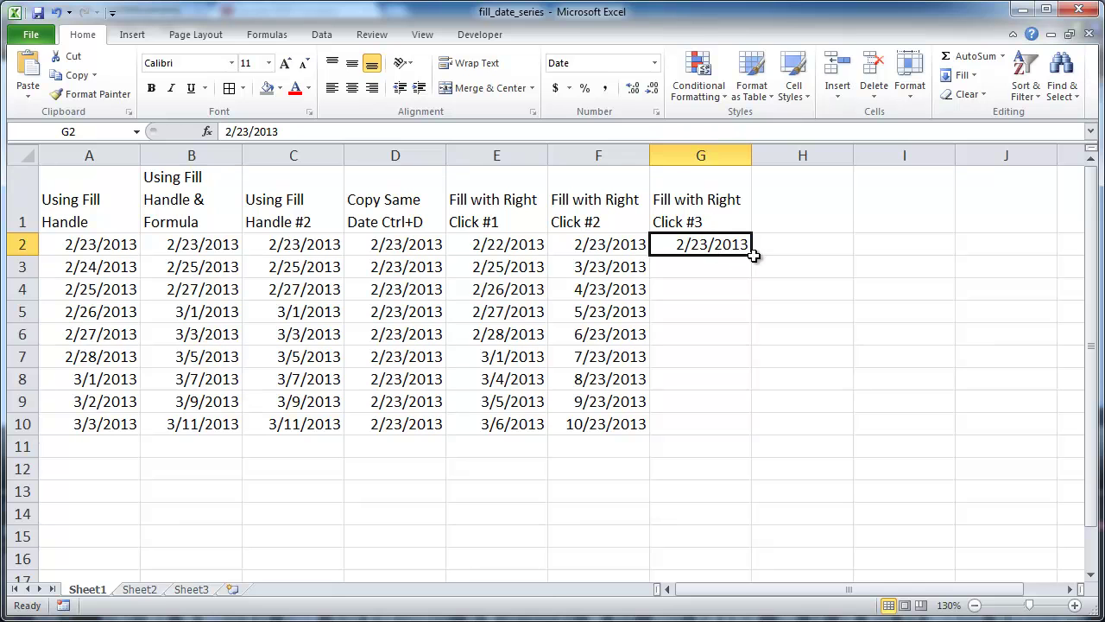
left_click_drag(755, 256, 734, 428)
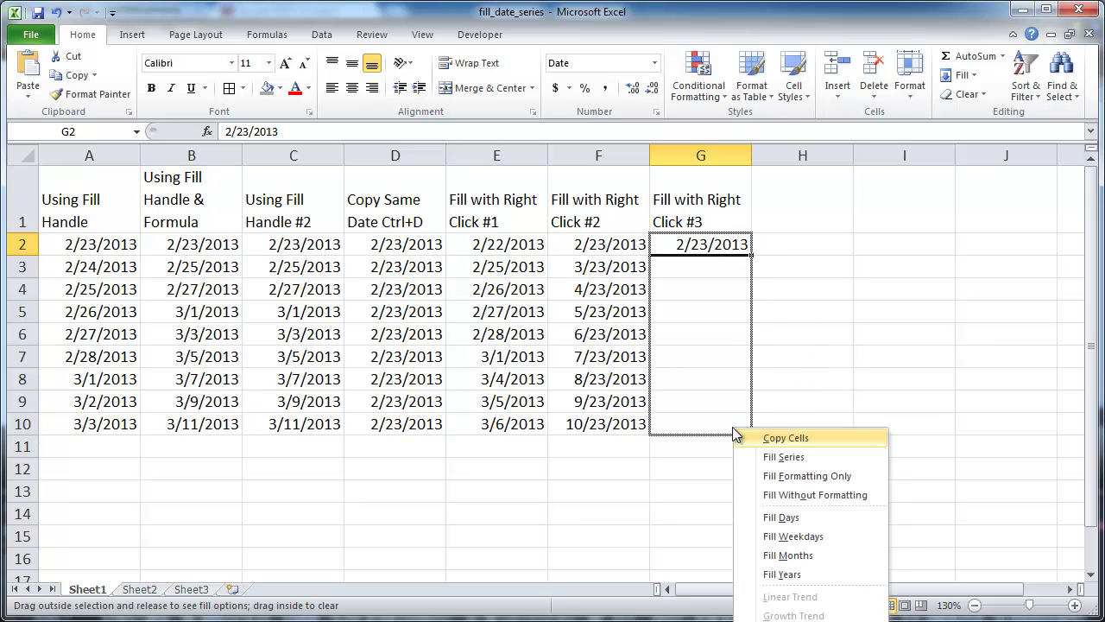
left_click(813, 574)
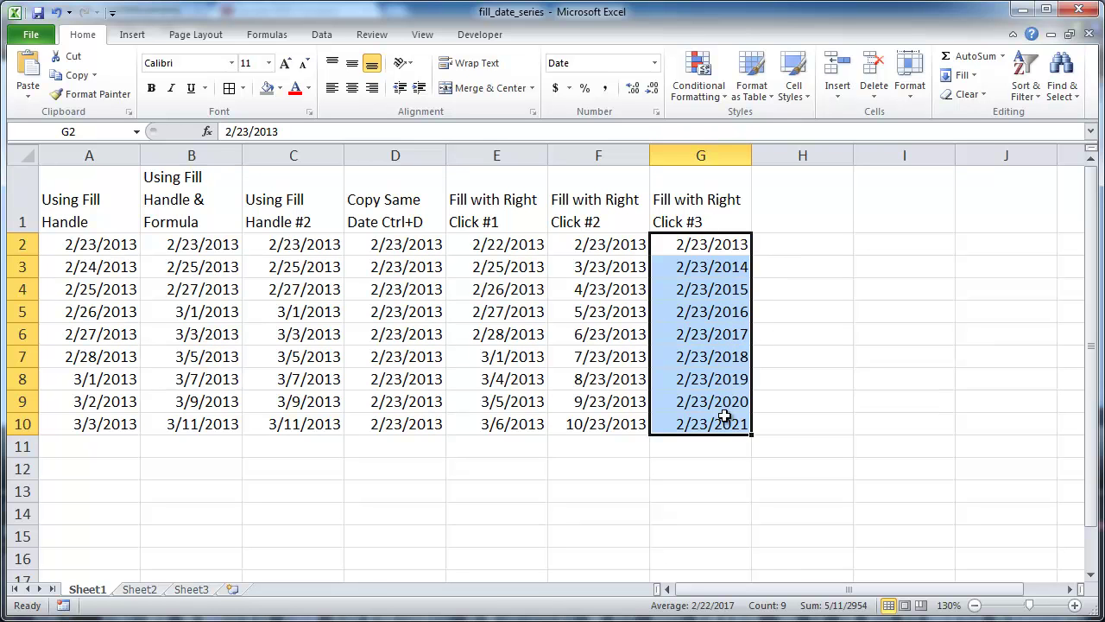
left_click(721, 462)
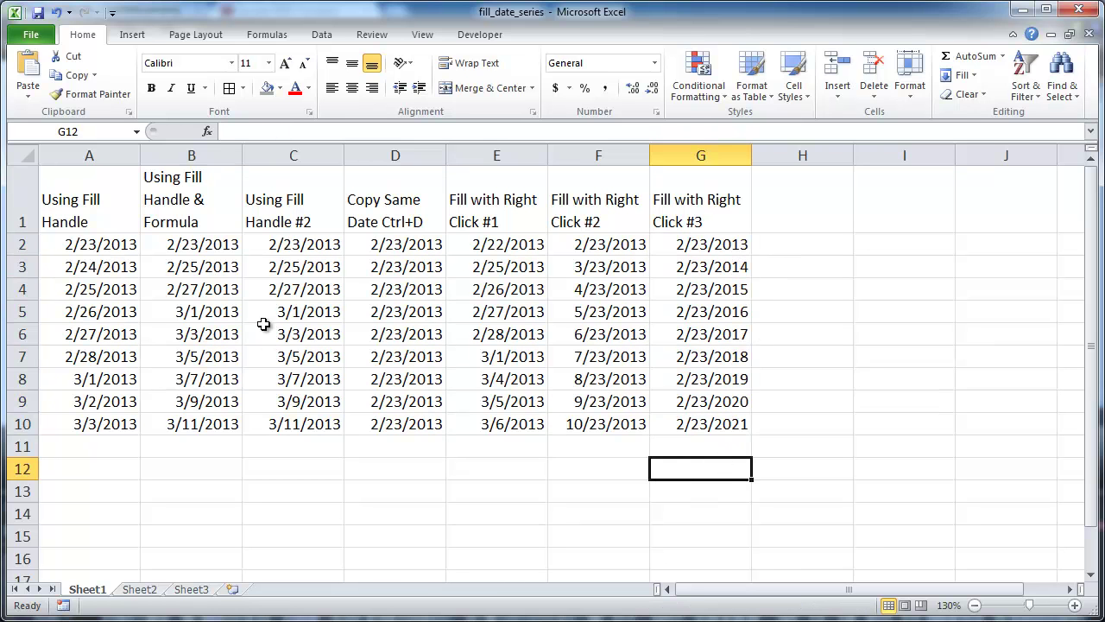